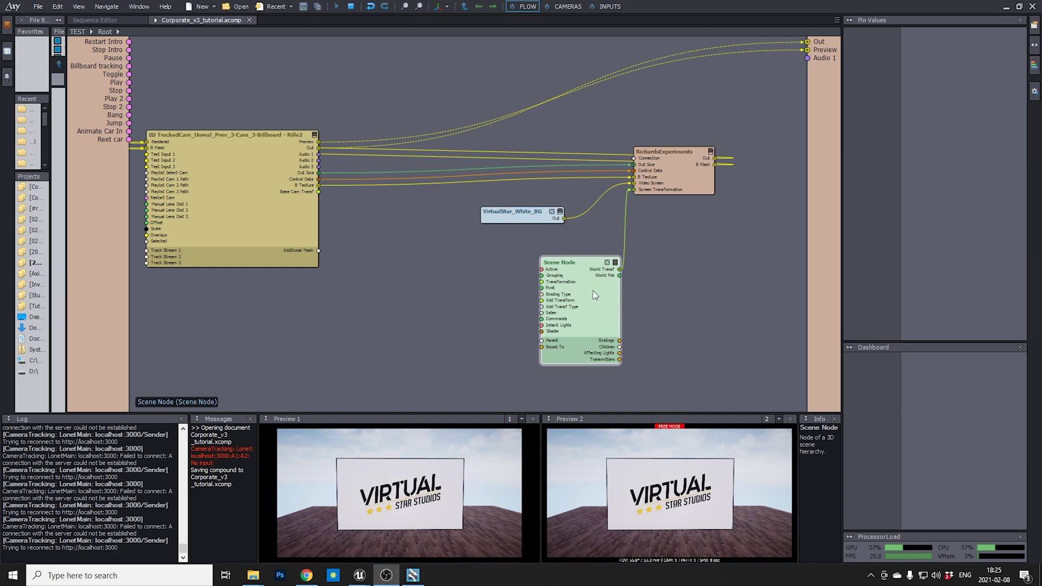
Lower the Scene Node's Pos Y from 1.56 to 1.52 in Pin Values.
left_click_drag(593, 290, 581, 291)
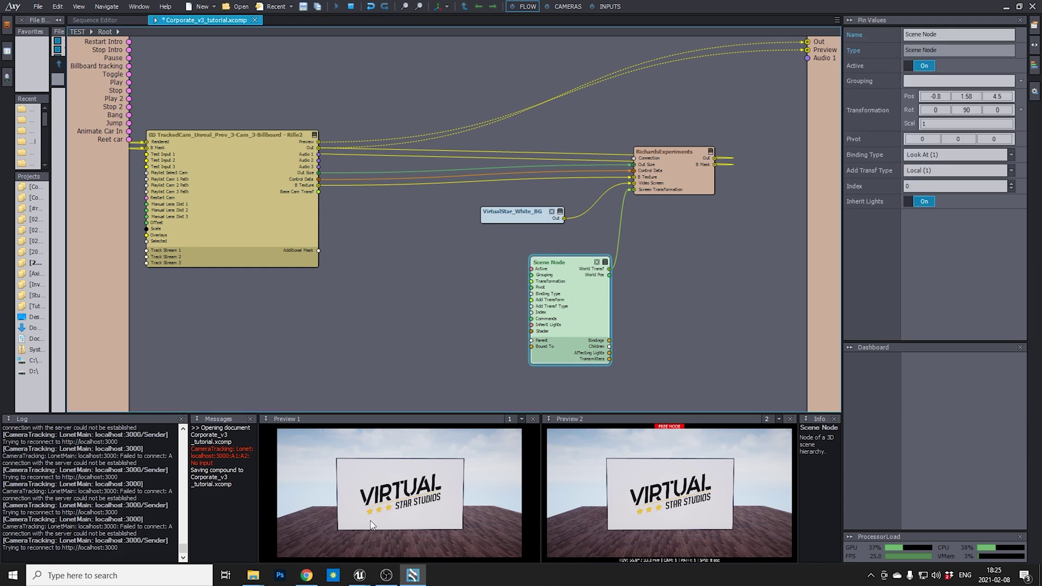
left_click(965, 96)
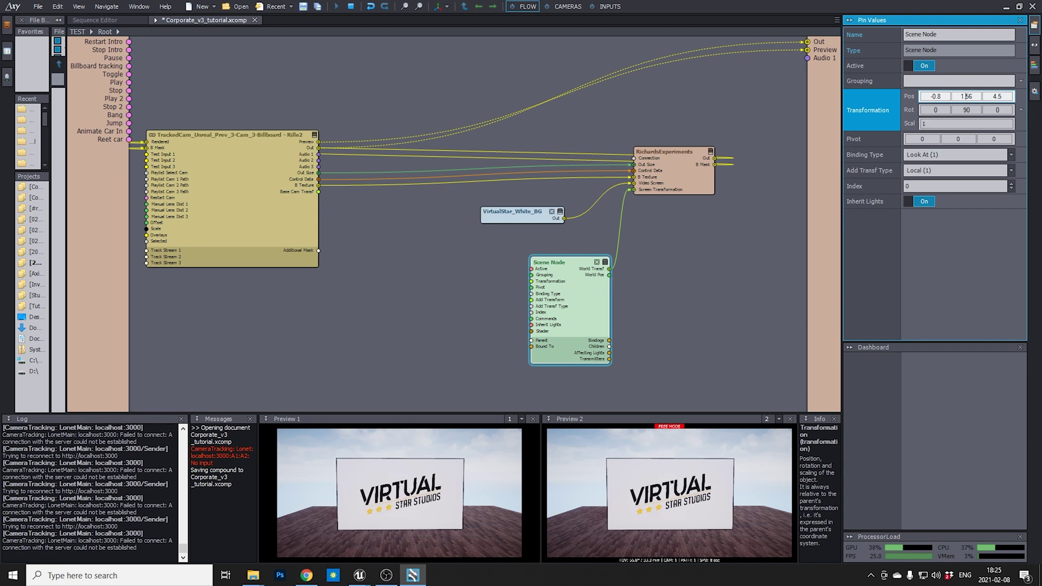
left_click_drag(965, 97, 327, 329)
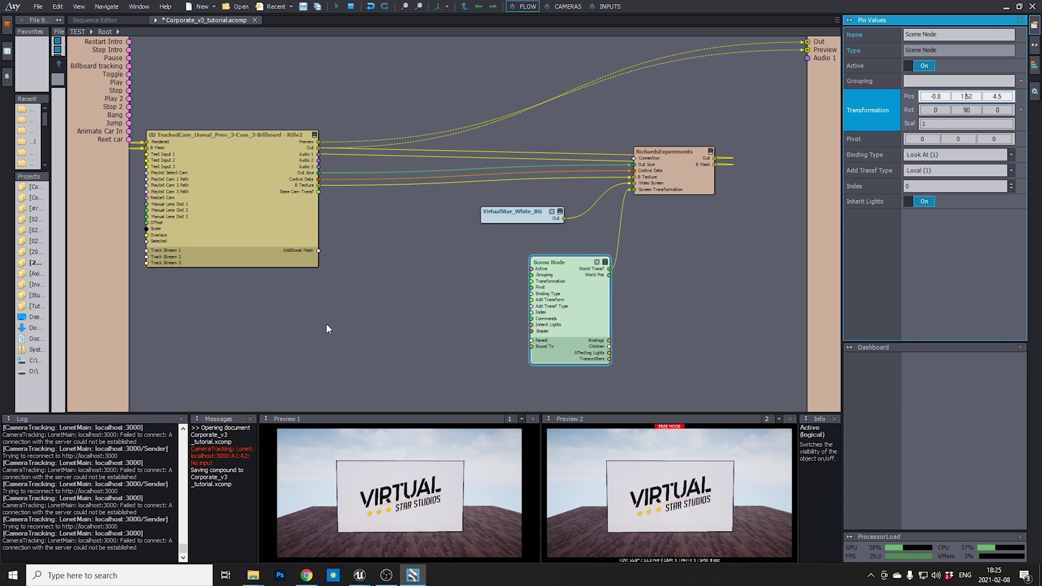
right_click_drag(366, 328, 422, 284)
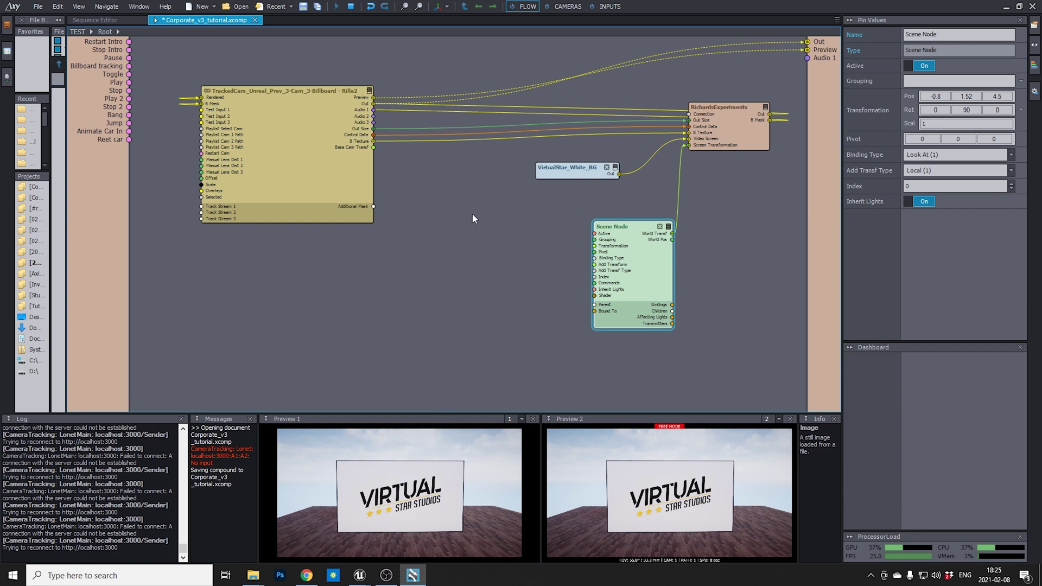
Insert a Sequencer module from Insert Module, searching 'se'.
right_click(372, 265)
left_click(379, 271)
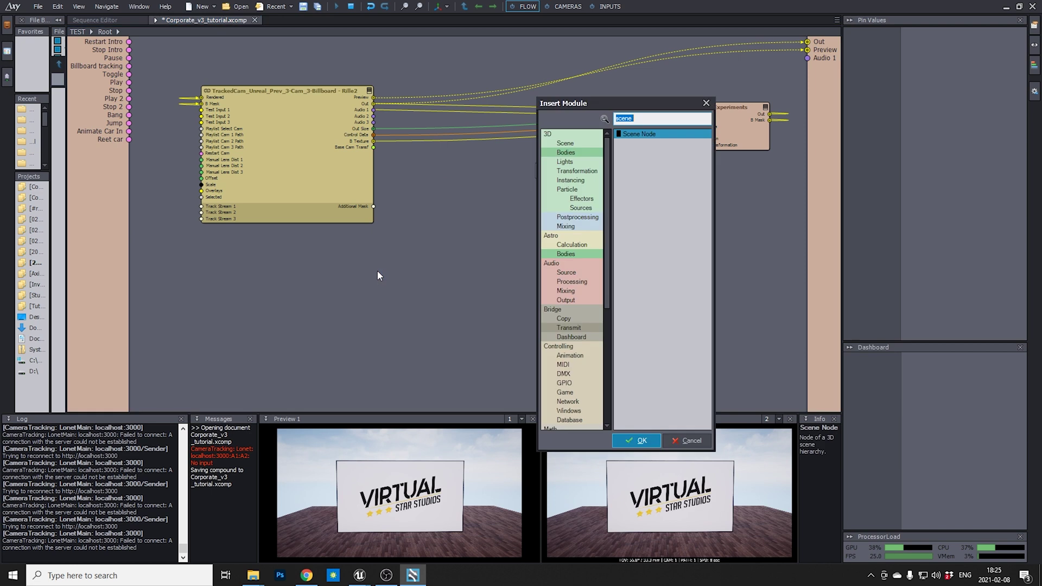
type("s")
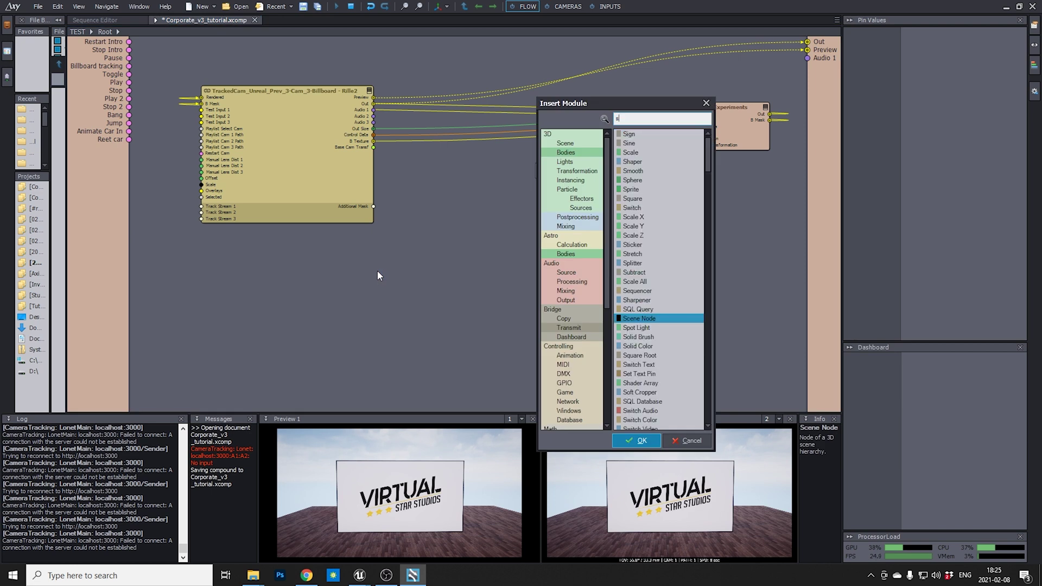
type("e")
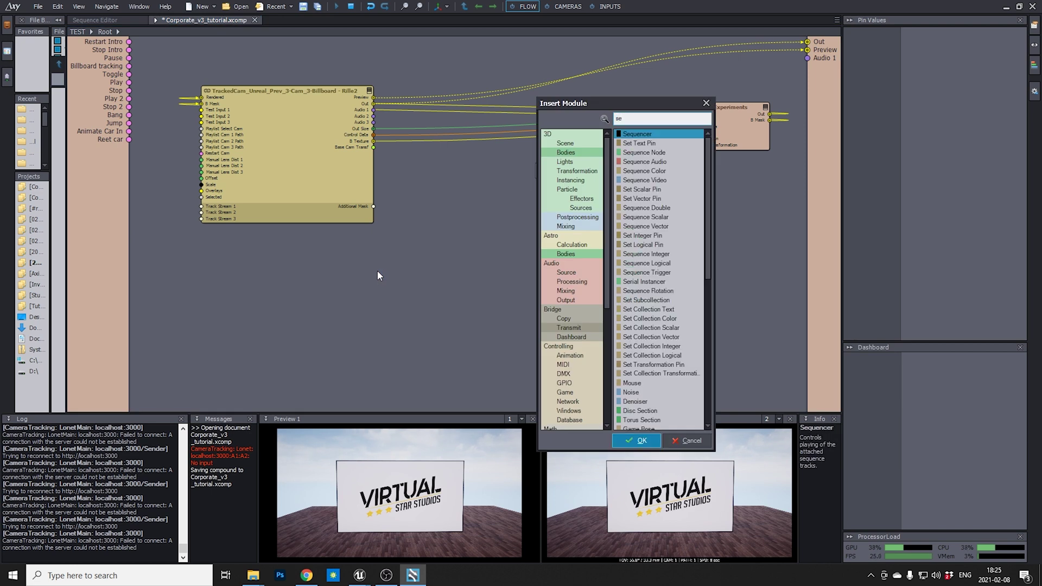
key("Return")
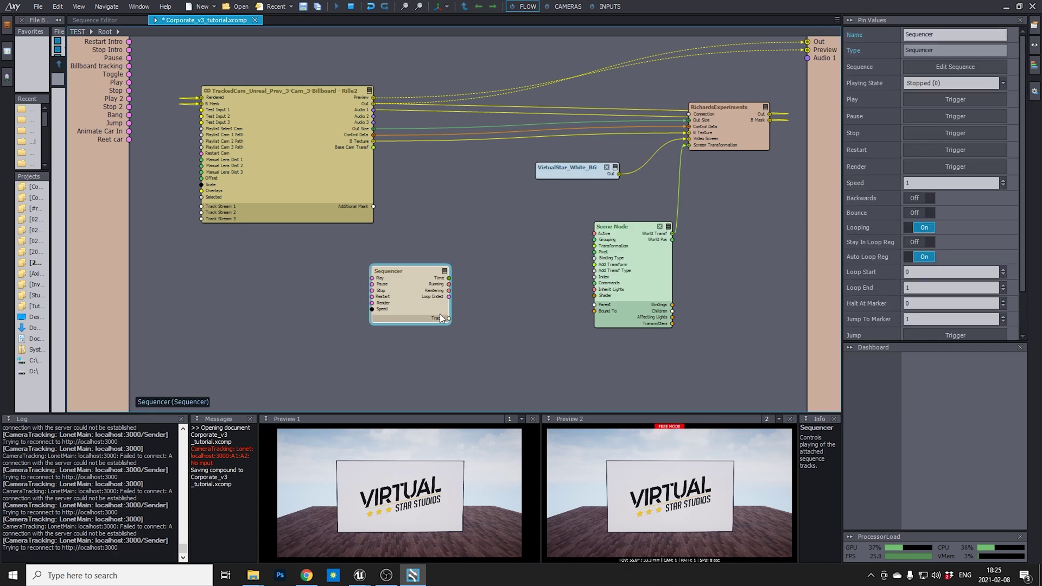
Insert a Sequence Node via an 'sequ' search, then select the Scene Node.
right_click(465, 285)
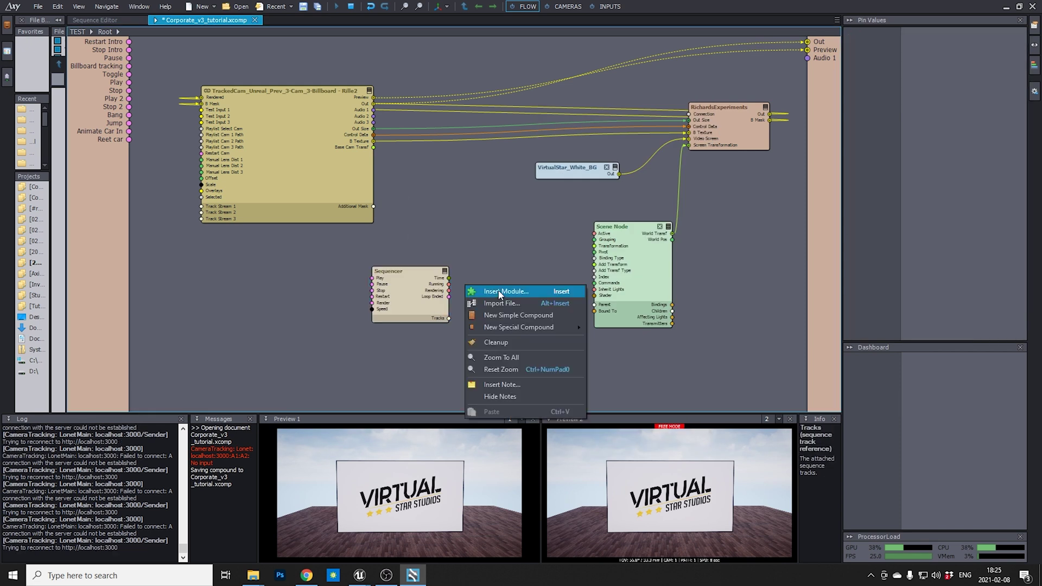
left_click(499, 293)
type("se")
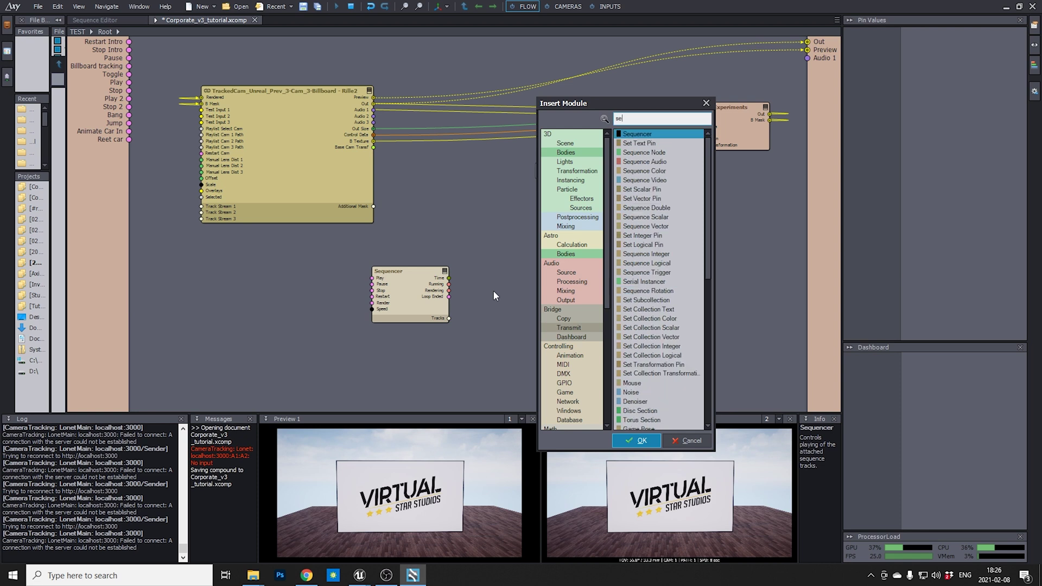
type("que")
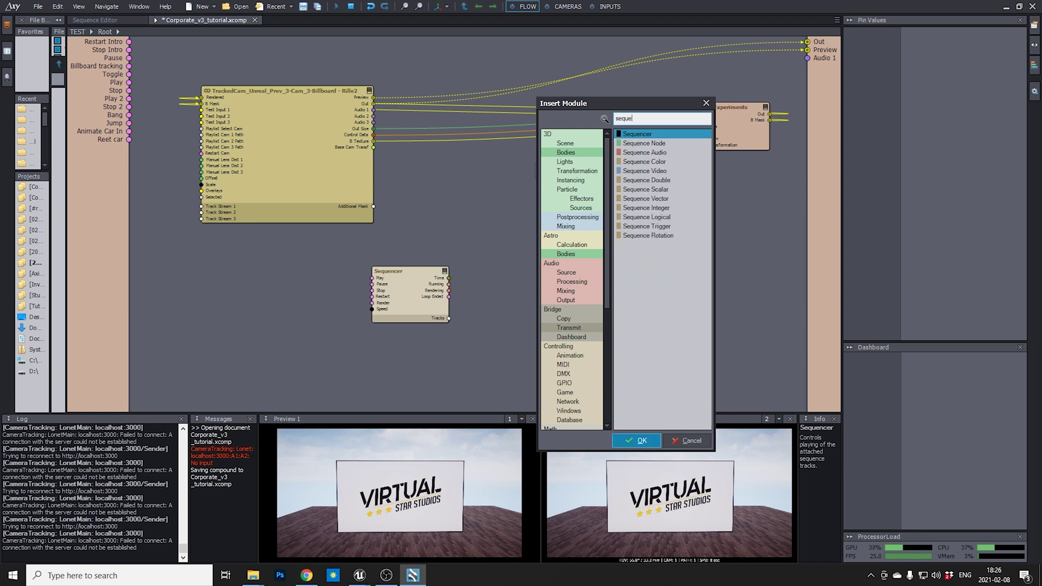
key("Down")
key("Return")
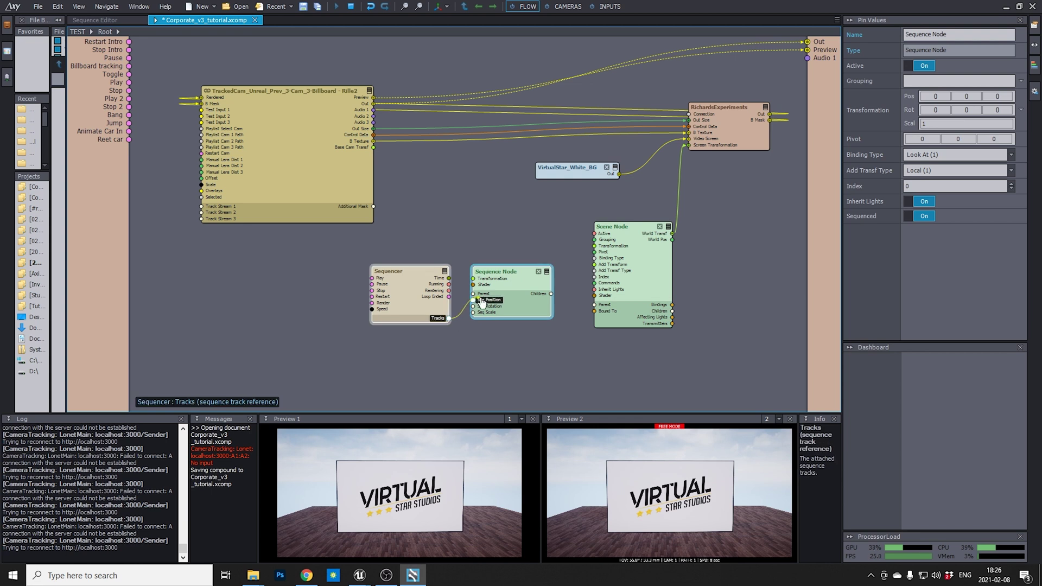
left_click(660, 268)
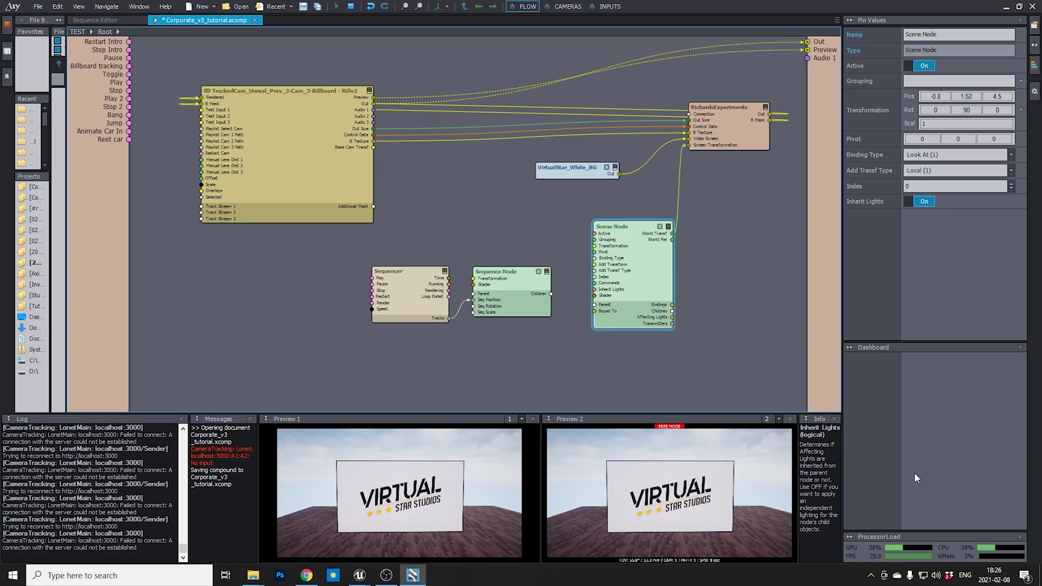
Expand the Sequence Node and wire World Transf into the Scene Node's Add Transform.
left_click_drag(971, 96, 969, 96)
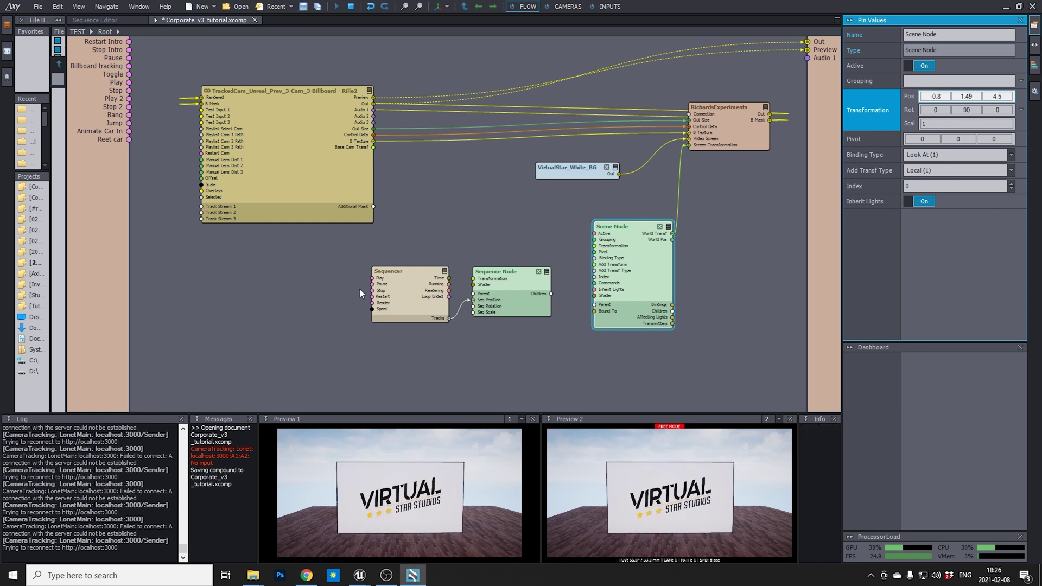
left_click(550, 278)
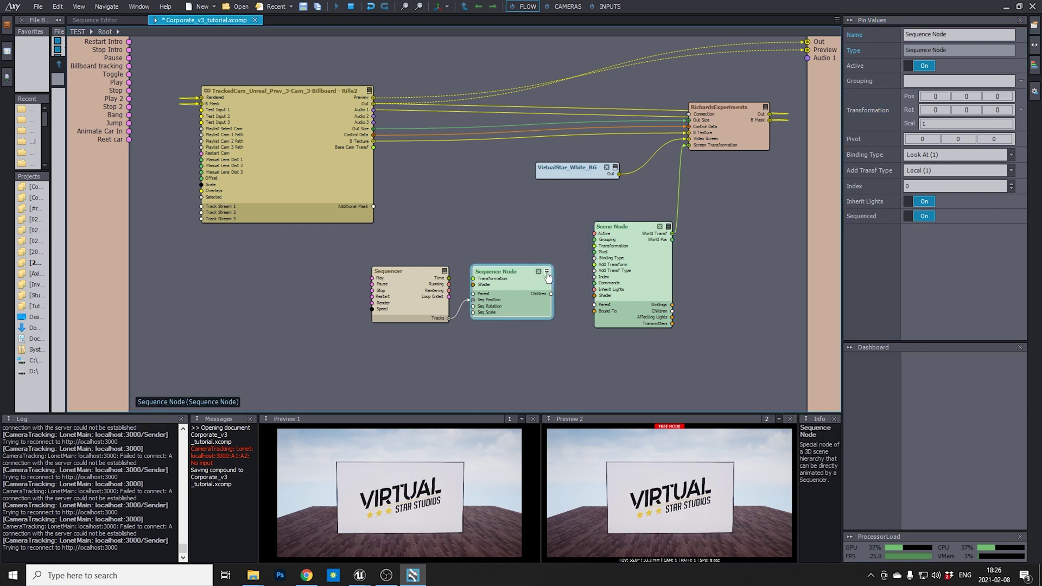
left_click(548, 274)
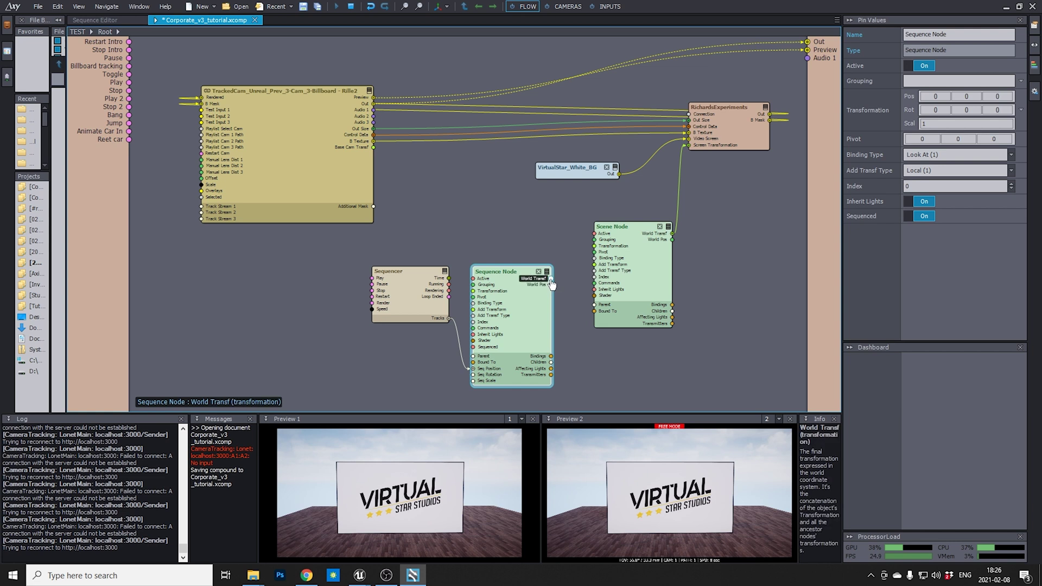
left_click_drag(585, 275, 595, 264)
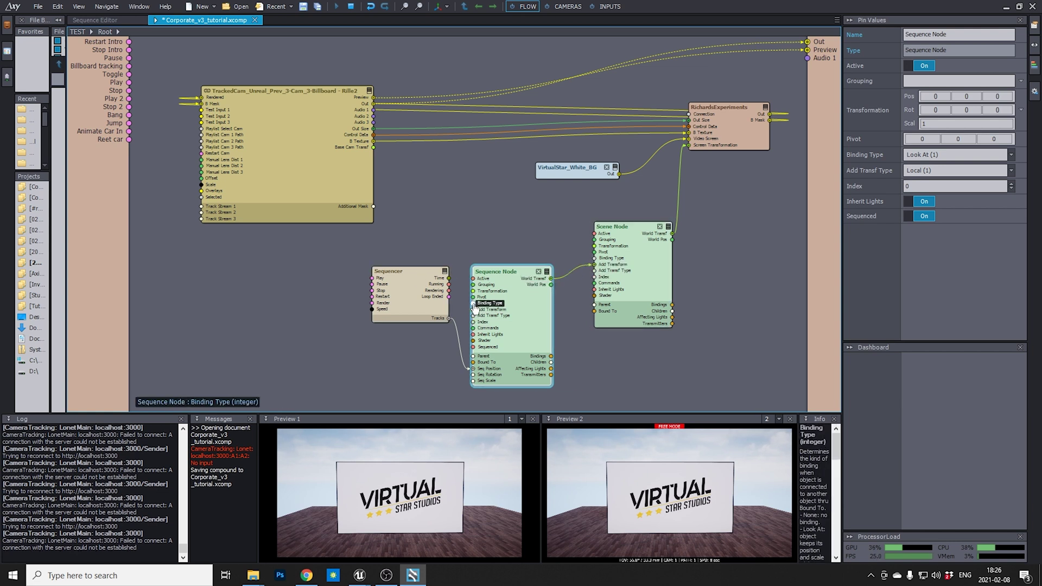
Set the Scene Node's Pos Y to 1.5, then clear the selection.
left_click(643, 301)
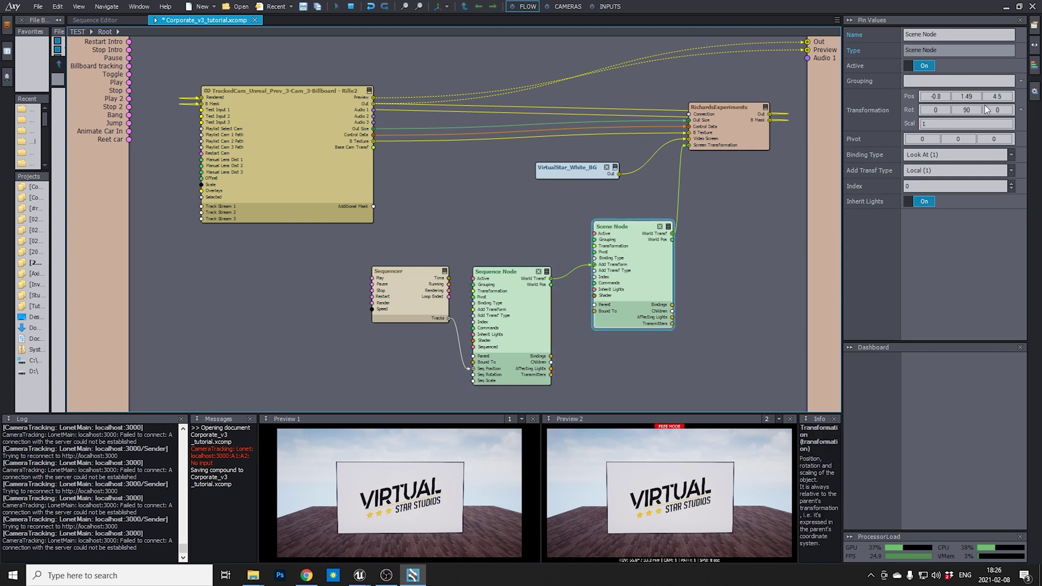
left_click(969, 96)
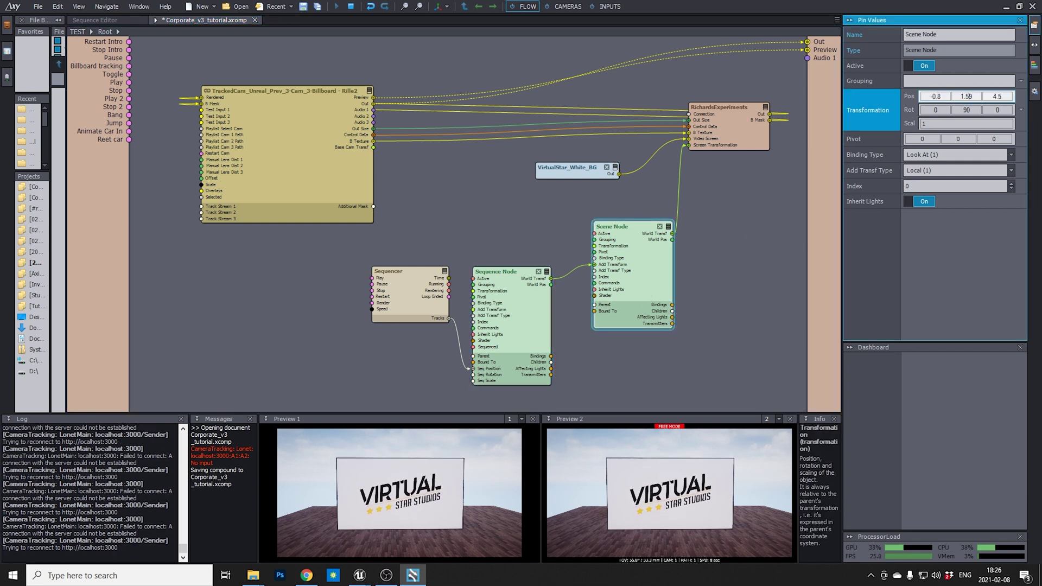
left_click(422, 246)
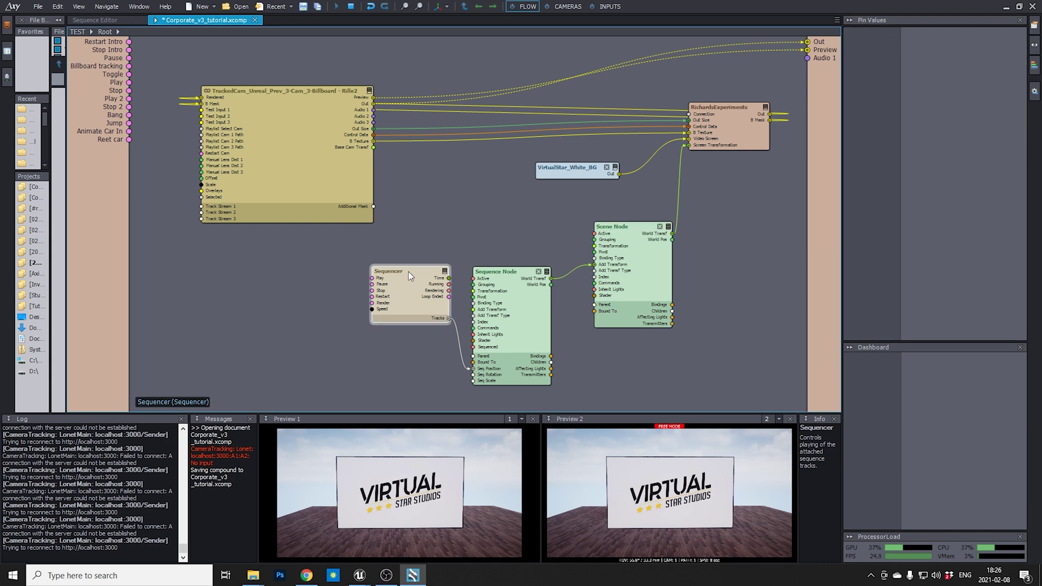
In the Sequencer's timeline, resize the part to about 4 s and expand the Position curves.
double_click(408, 272)
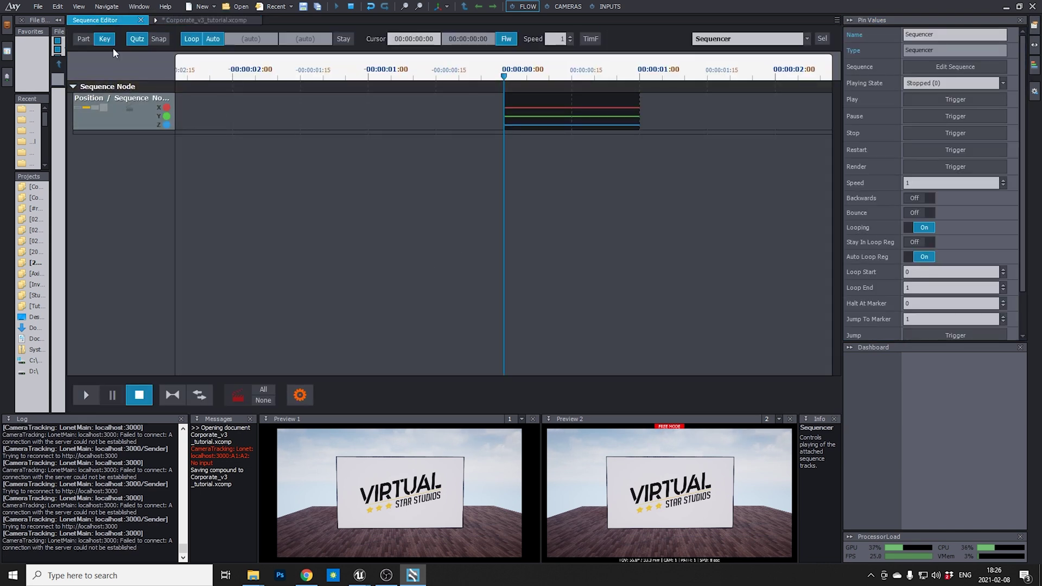
left_click(84, 40)
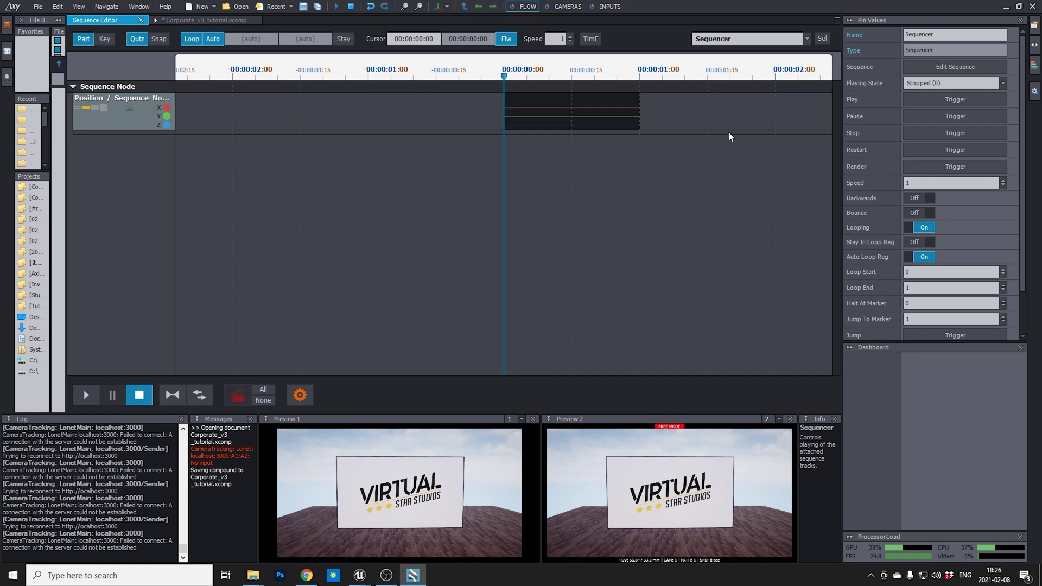
mouse_move(641, 111)
left_mouse_down()
mouse_move(831, 110)
mouse_move(807, 111)
left_mouse_up()
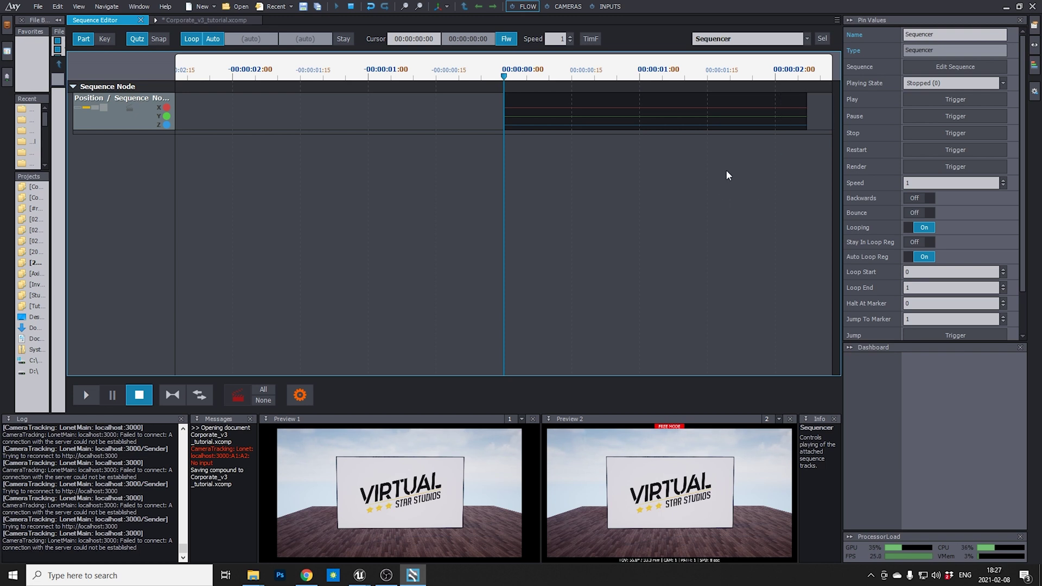
key("alt")
scroll(755, 166, "right", 1)
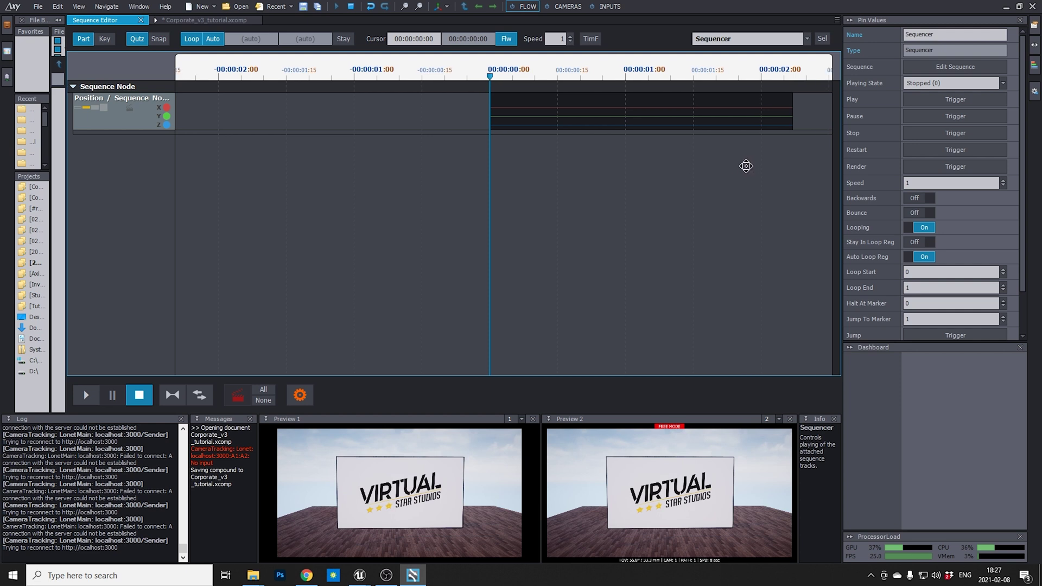
middle_click_drag(758, 168, 556, 179)
mouse_move(458, 114)
left_mouse_down()
mouse_move(743, 115)
mouse_move(684, 115)
left_mouse_up()
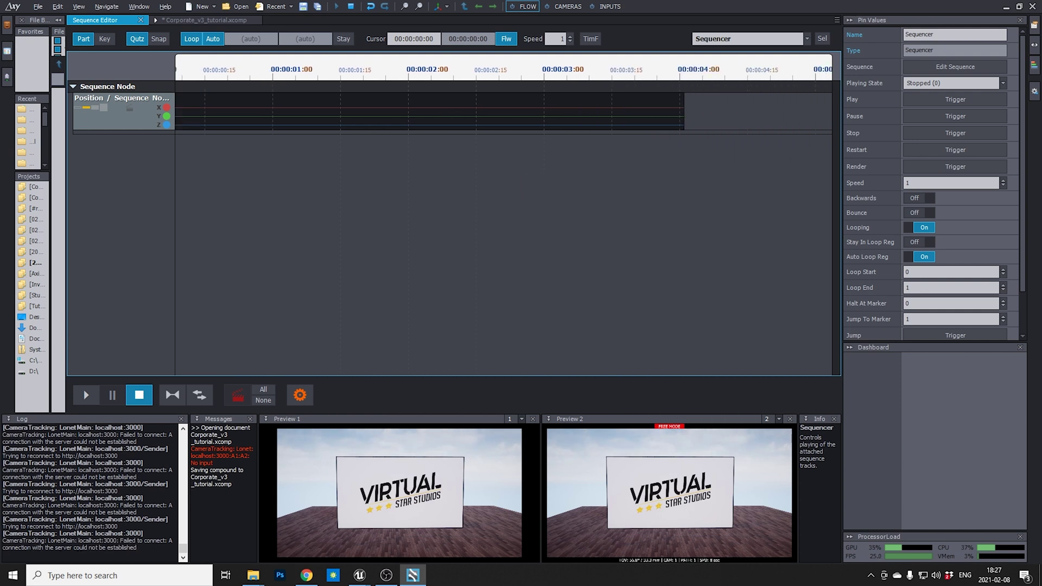
middle_click_drag(611, 170, 587, 203)
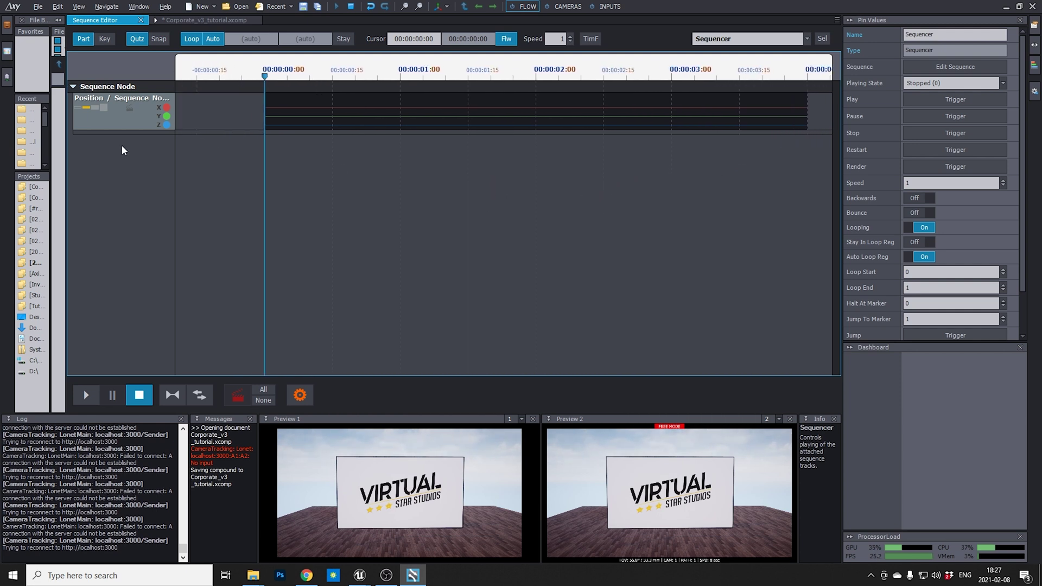
left_click(104, 111)
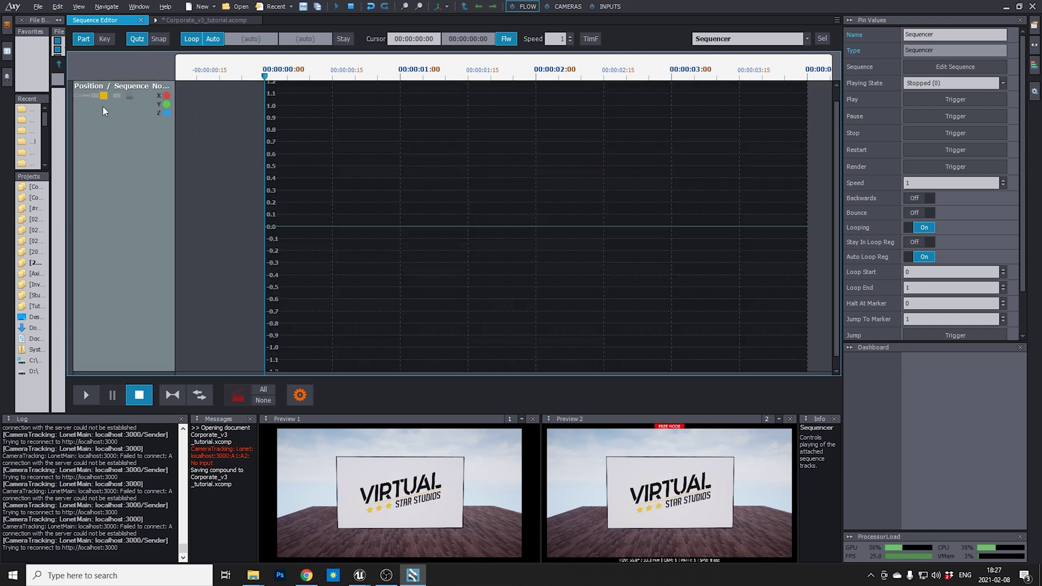
Hide the Z channel and add a first key at 00:00 with value 0.
left_click(166, 115)
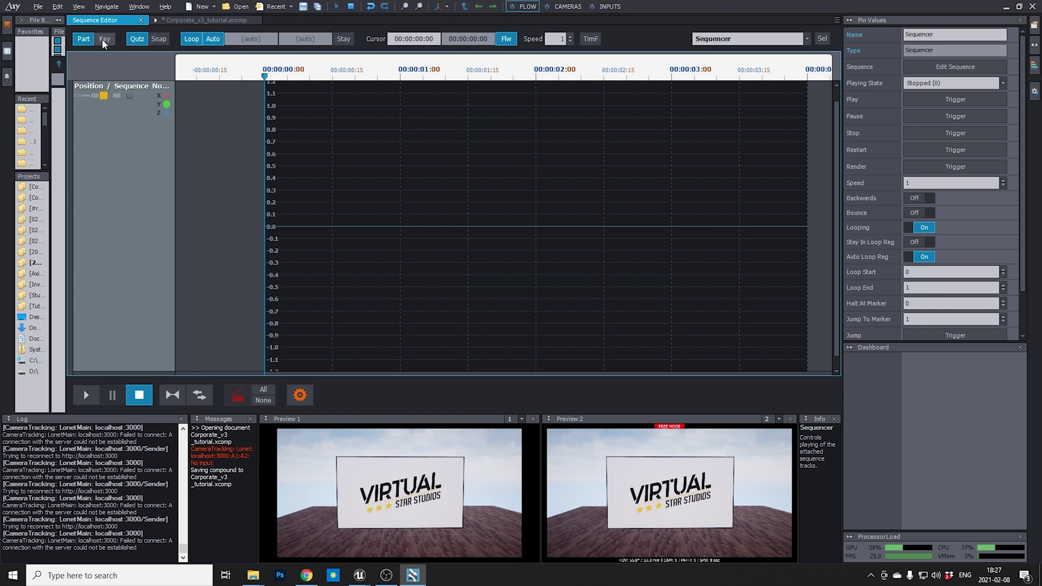
left_click(103, 41)
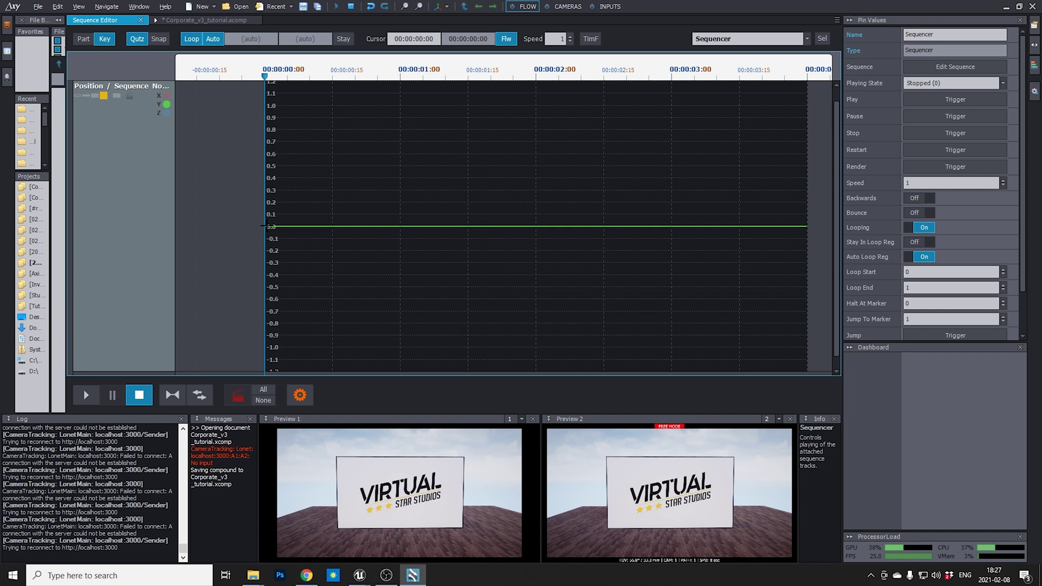
left_click(266, 226)
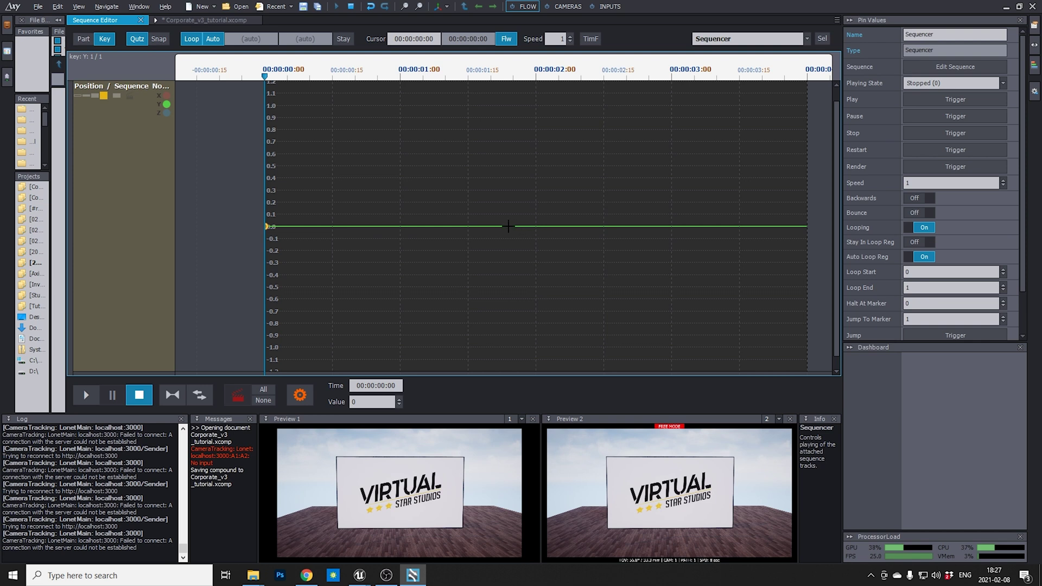
Add keys at 1:24 and 3:15, raising the first to about 2.9 and the last to about 3.2.
left_click(508, 227)
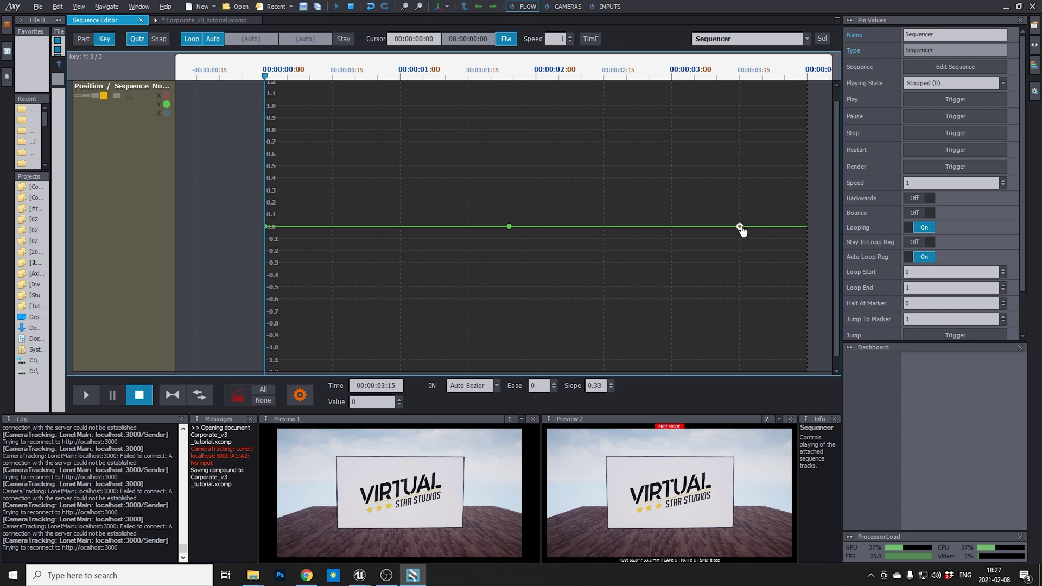
left_click_drag(739, 227, 740, 97)
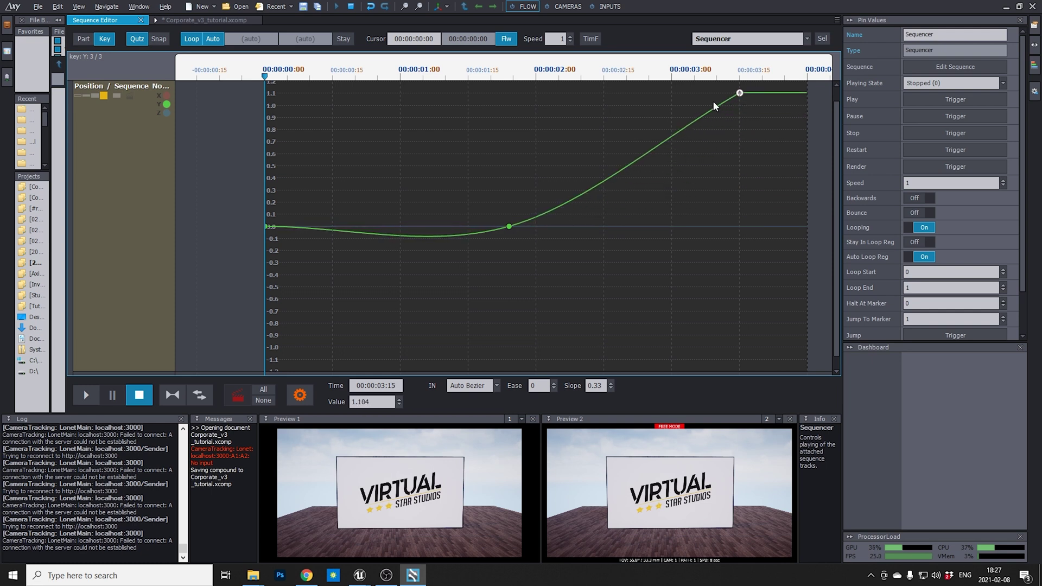
left_click_drag(265, 226, 263, 98)
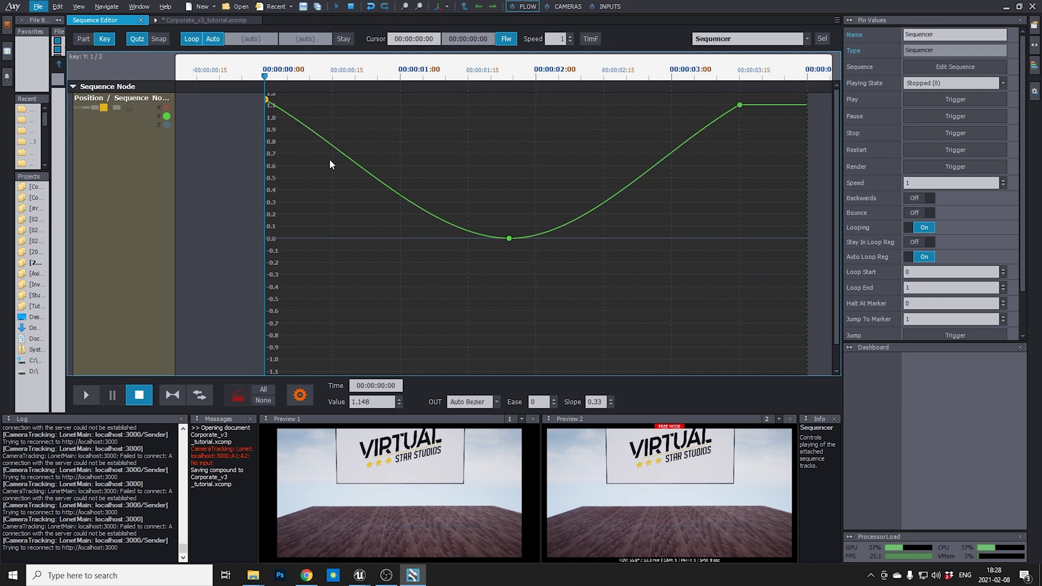
scroll(330, 163, "down", 4, "alt")
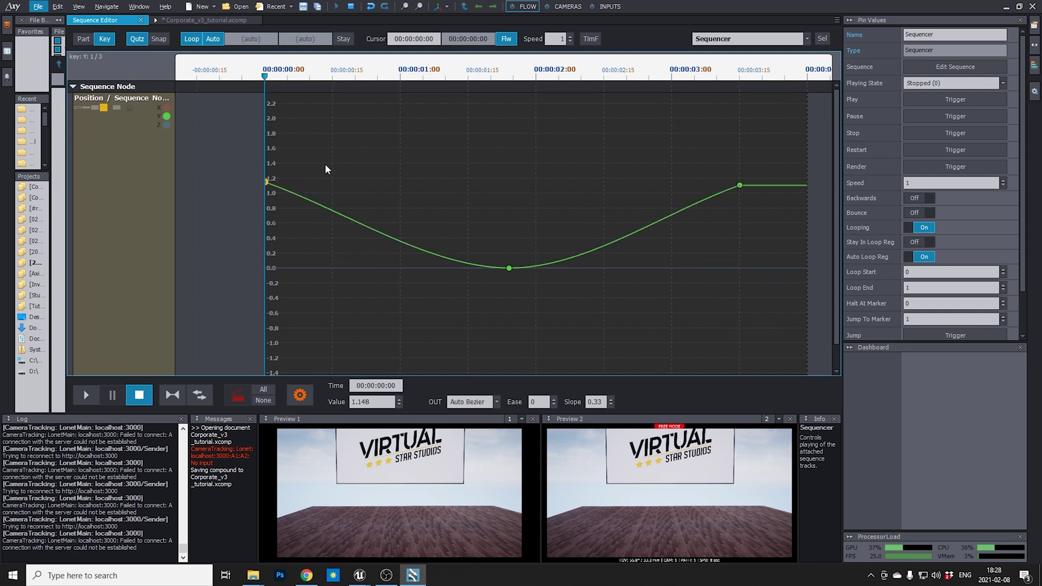
scroll(325, 164, "down", 1, "alt")
scroll(325, 164, "down", 1, "alt")
scroll(325, 164, "down", 1, "alt")
scroll(324, 164, "down", 1, "alt")
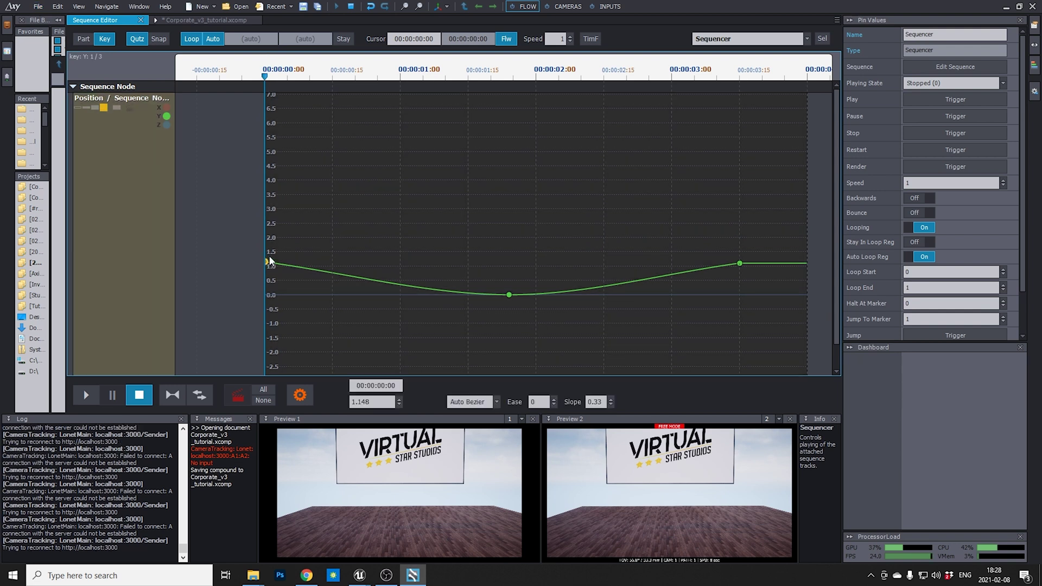
left_click_drag(266, 264, 266, 210)
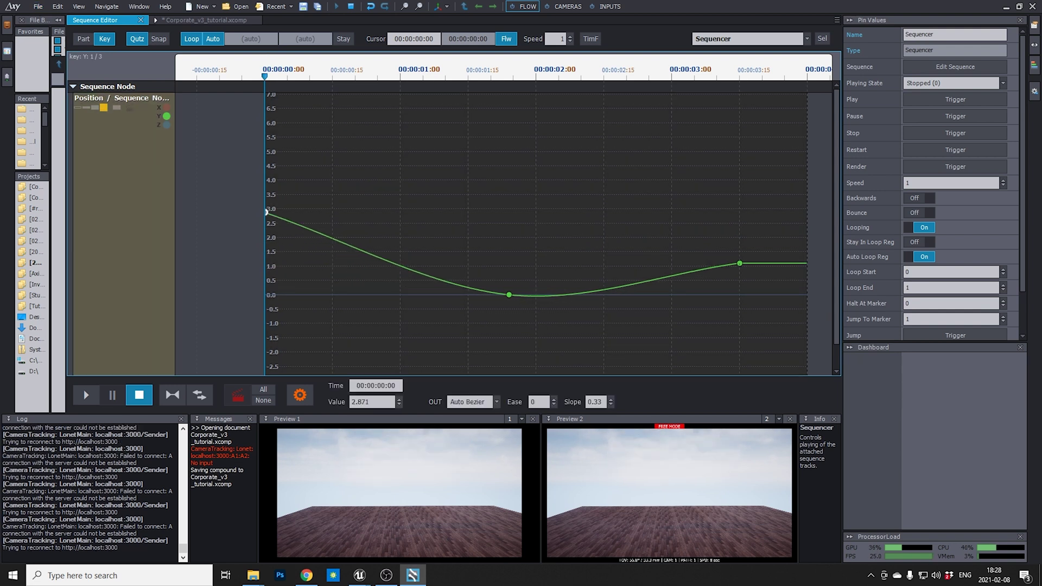
left_click(740, 263)
left_click_drag(739, 263, 740, 202)
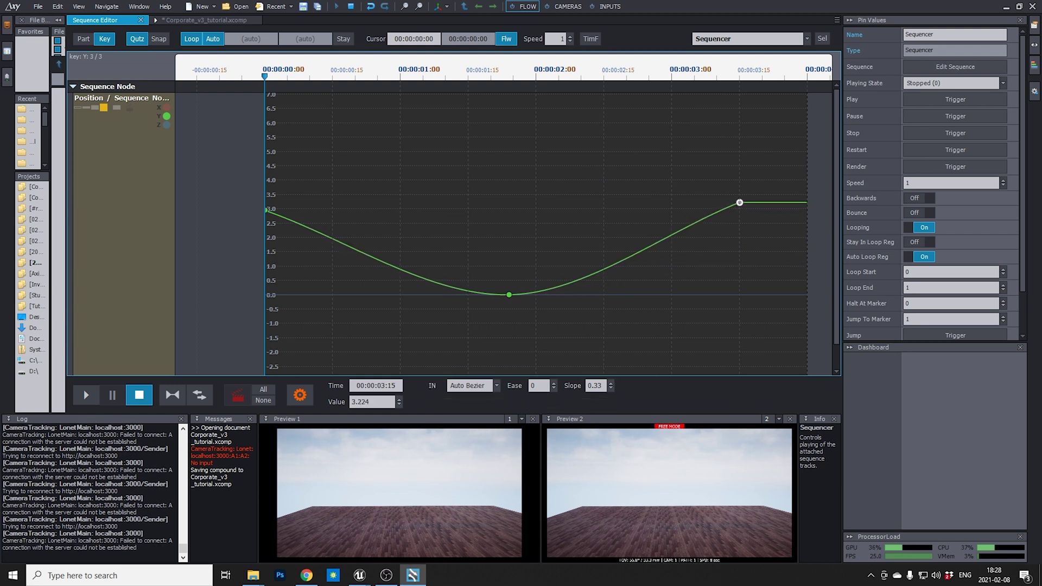
Preview the animation with Play, then stop playback and deselect the key.
left_click(964, 99)
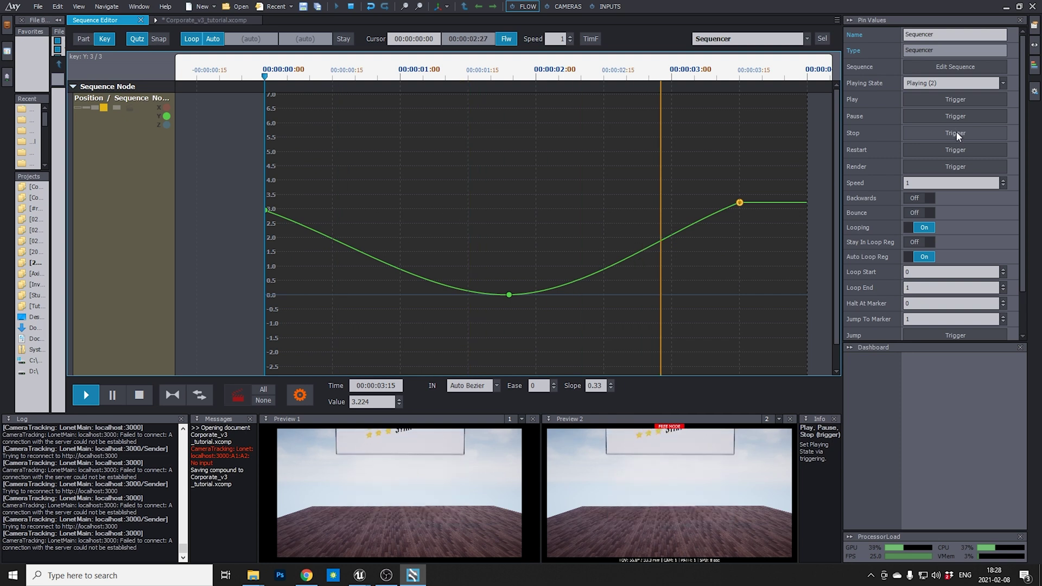
left_click(957, 133)
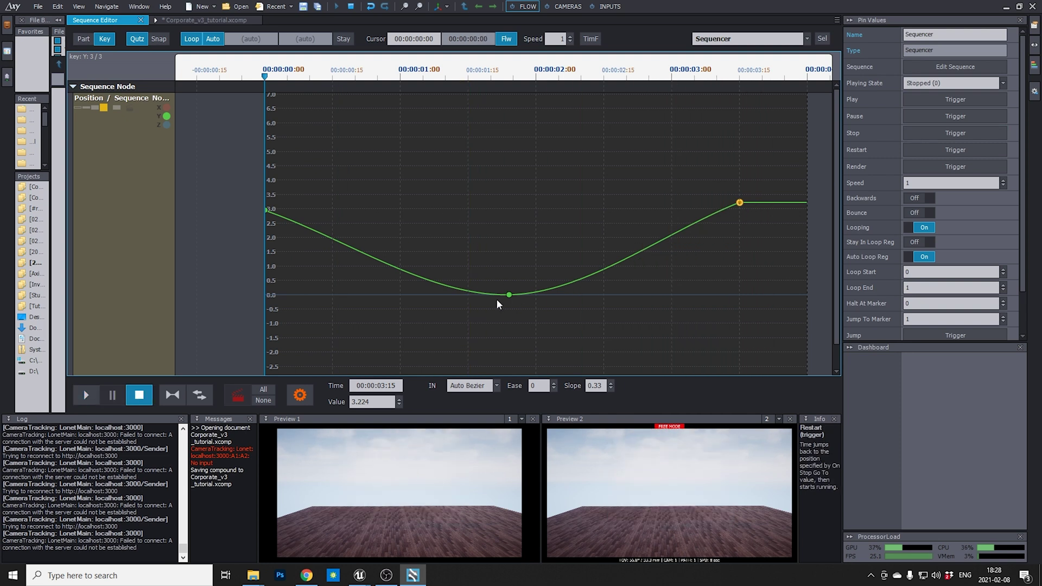
left_click(470, 292)
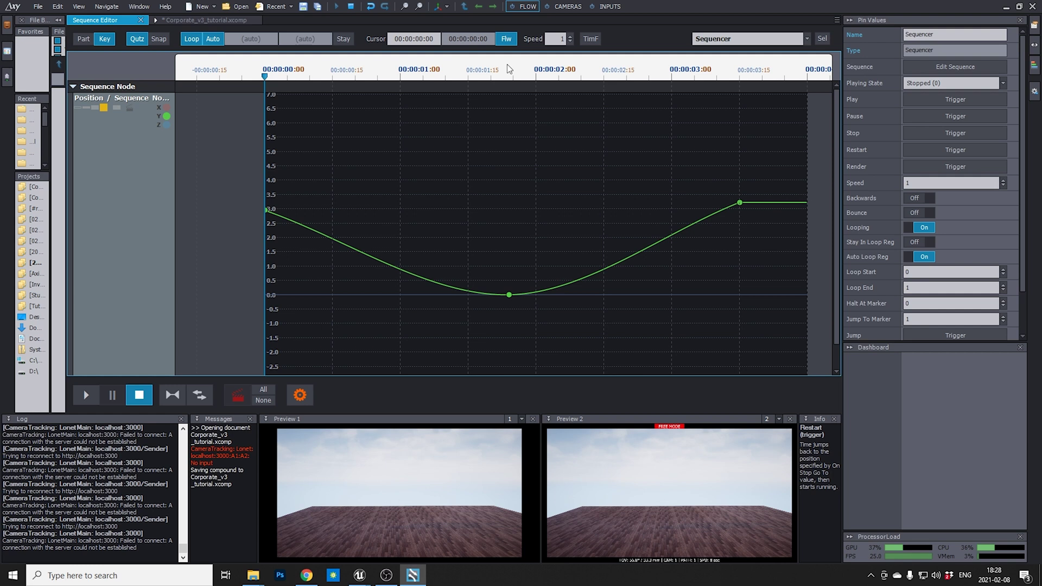
Place a timeline marker at 00:00:01:24.
key("alt")
left_click(514, 61)
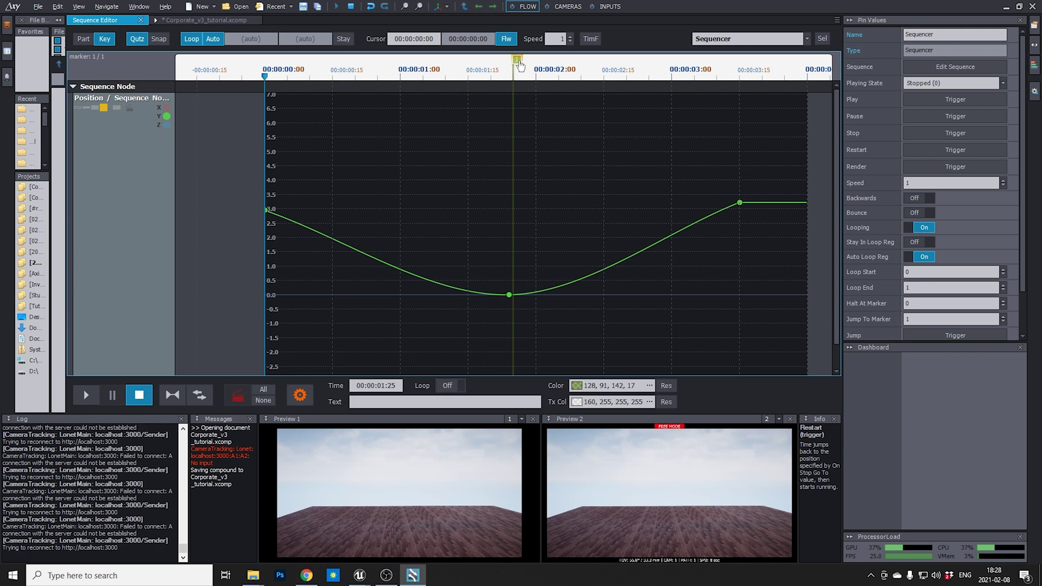
left_click_drag(516, 59, 513, 60)
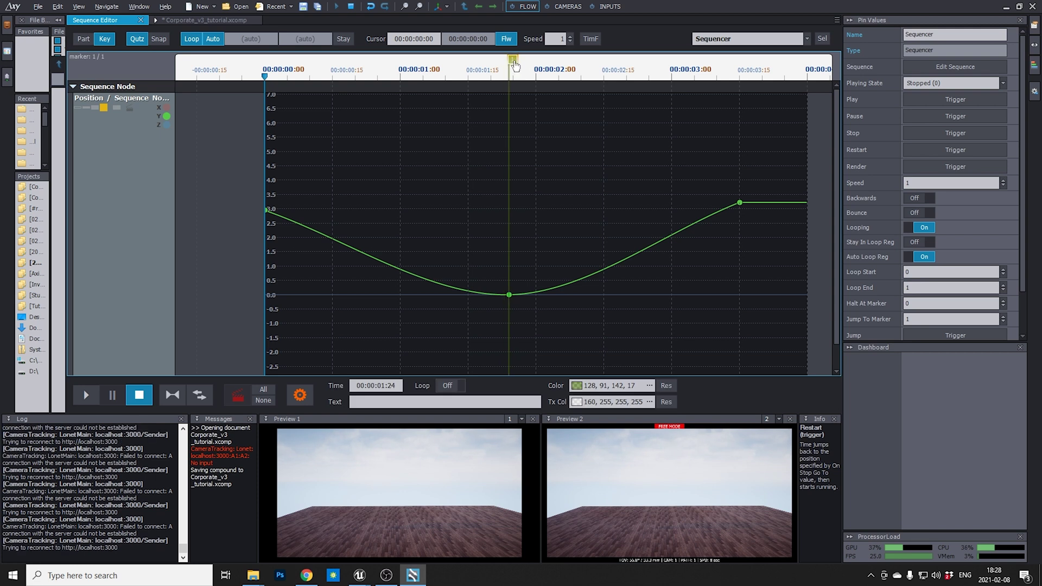
Return to the Corporate_v3_tutorial.xcomp graph and expand the Sequencer to show all pins.
left_click(211, 21)
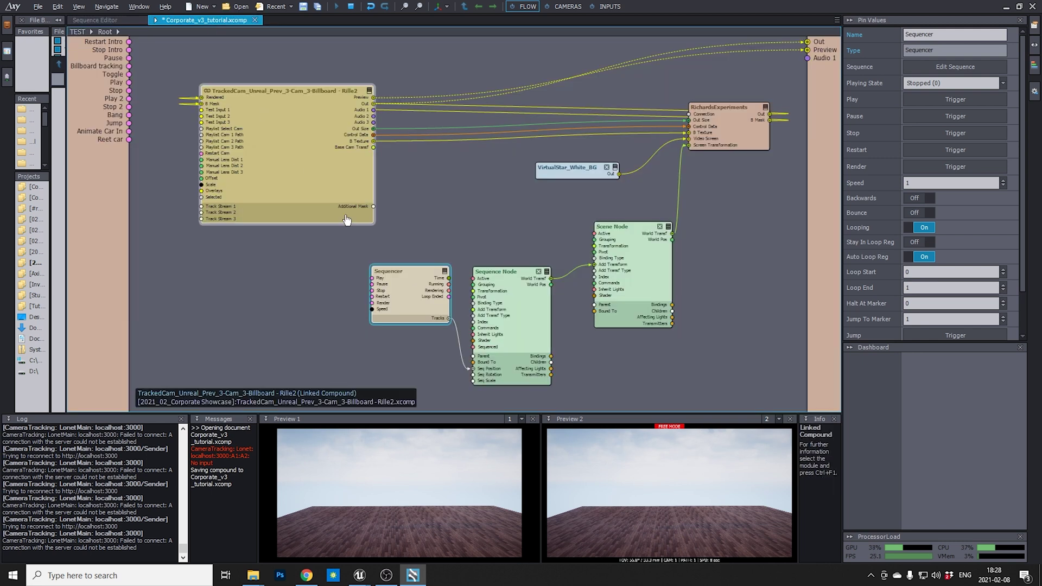
right_click_drag(419, 231, 433, 201)
left_click_drag(422, 266, 405, 273)
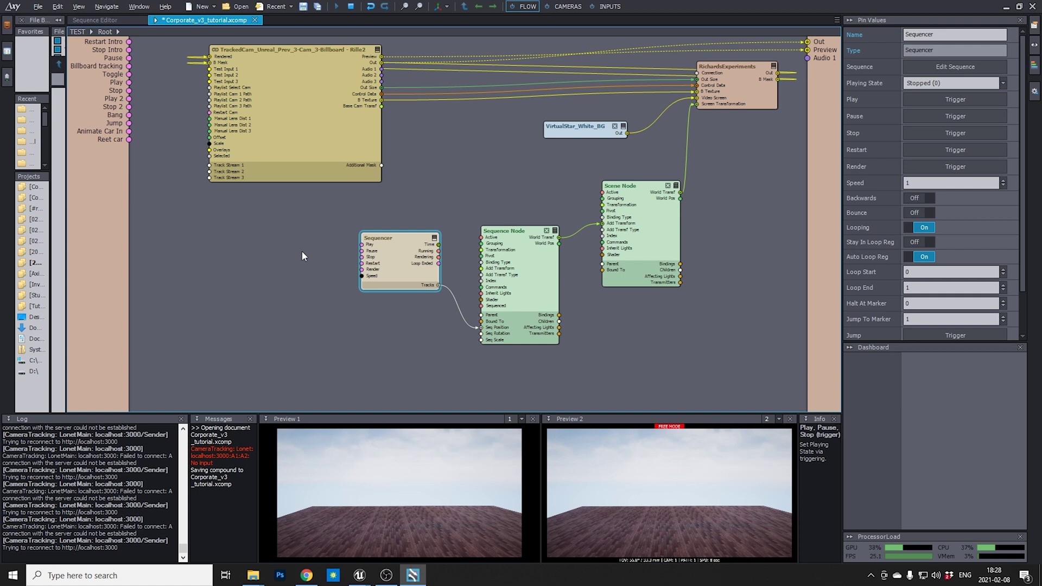
right_click(285, 251)
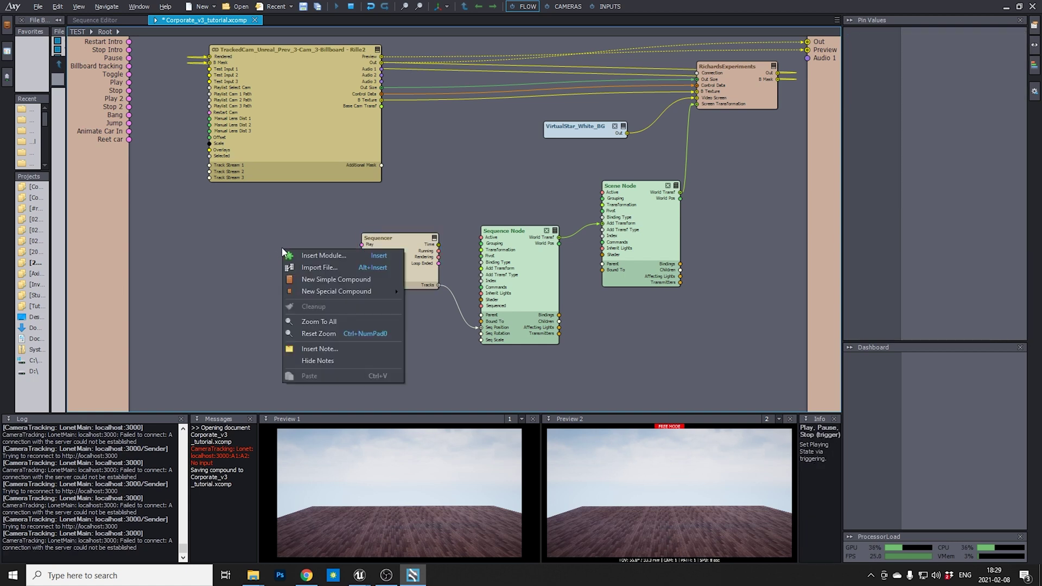
left_click(295, 254)
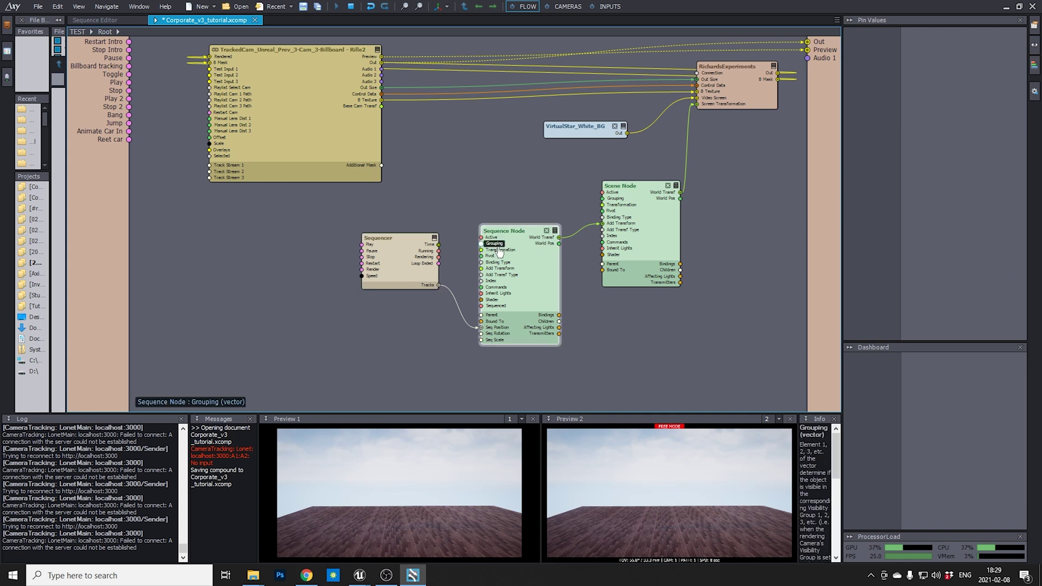
left_click(434, 238)
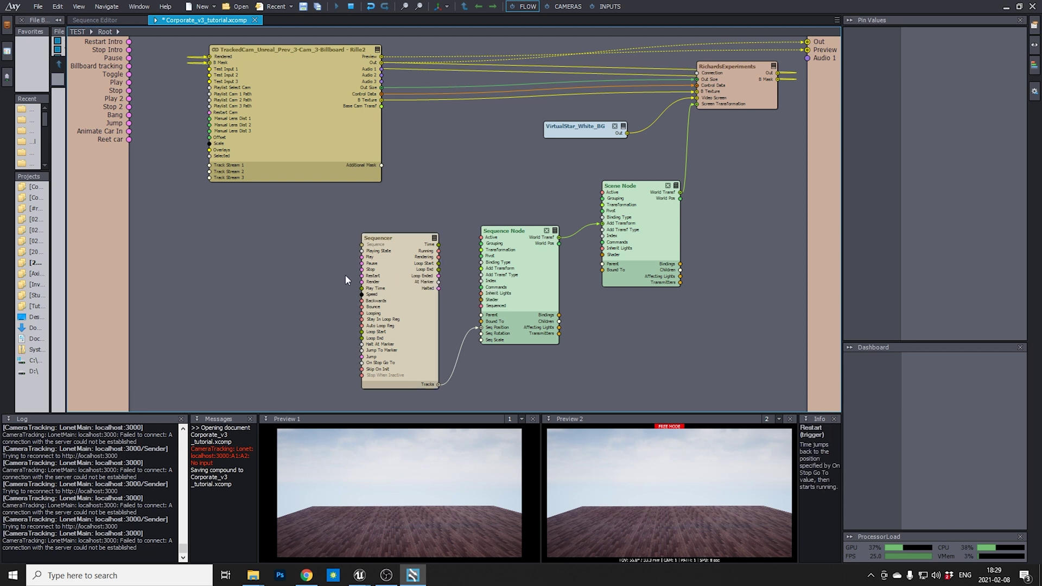
Insert an Equal node fed by the Sequencer's At Marker, with B set to 1.
right_click(285, 263)
left_click(314, 267)
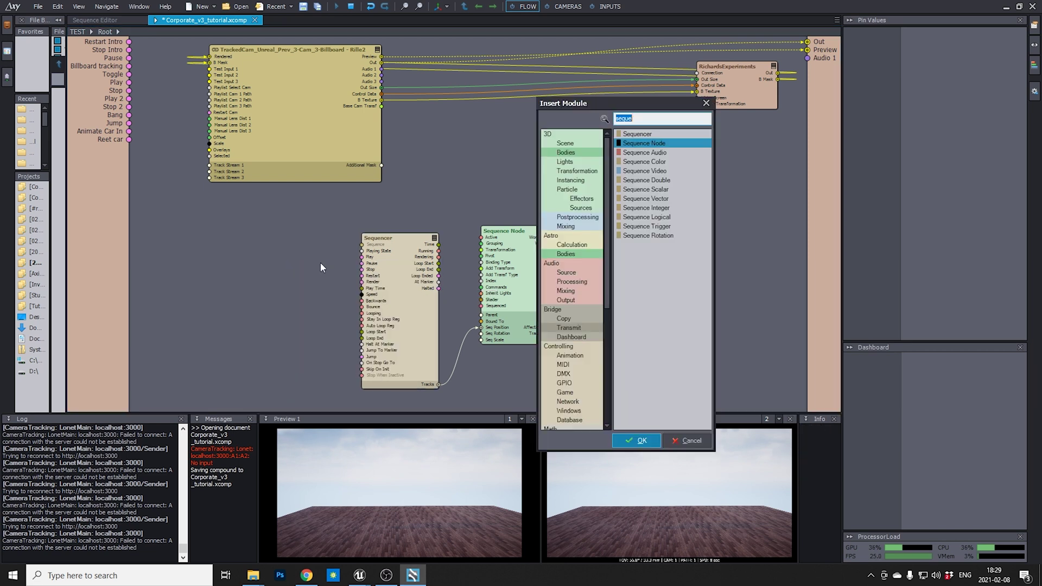
type("equal")
key("Return")
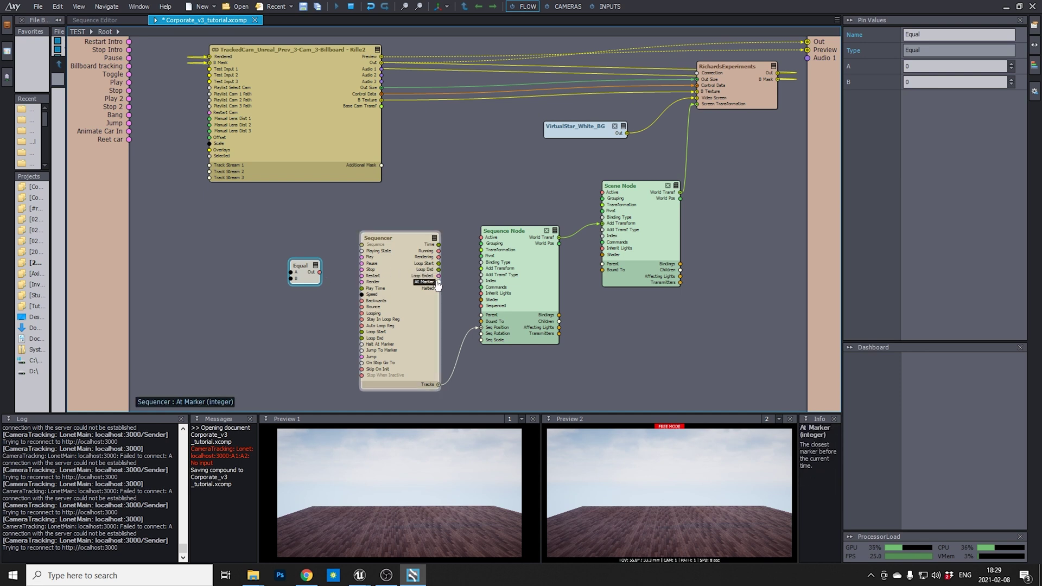
left_click_drag(438, 285, 299, 269)
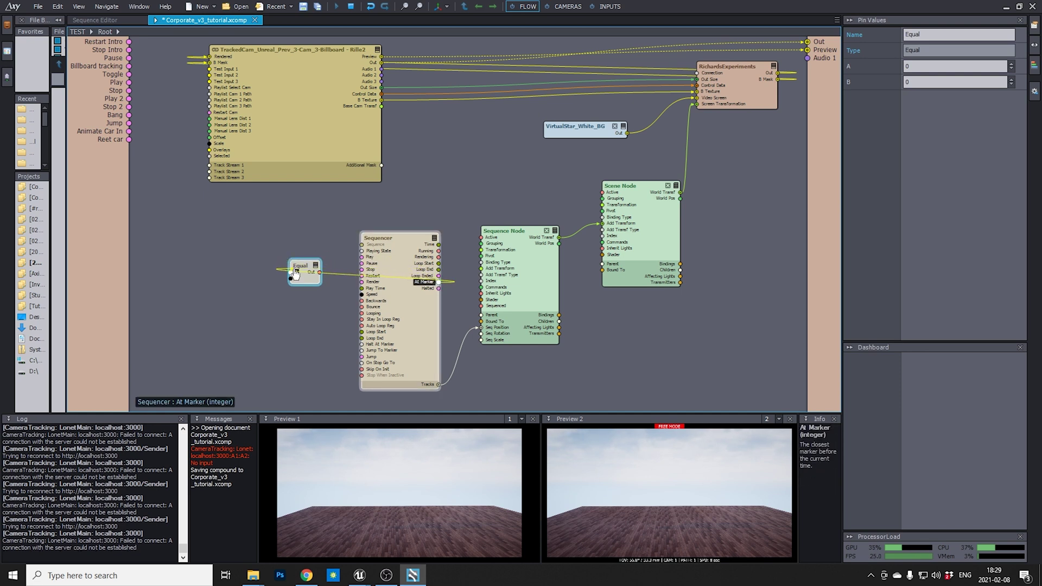
left_click(925, 80)
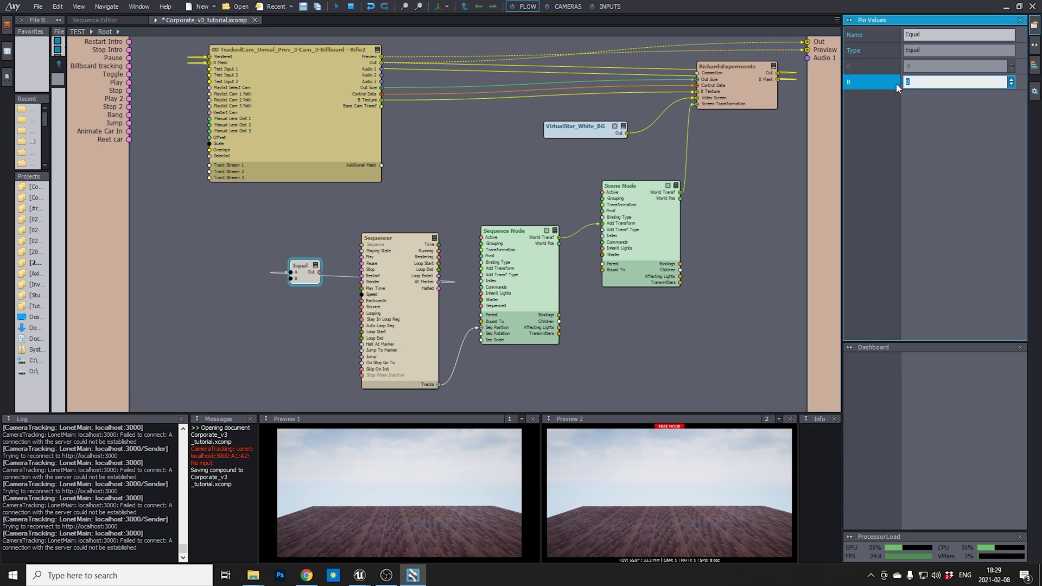
type("1")
key("Return")
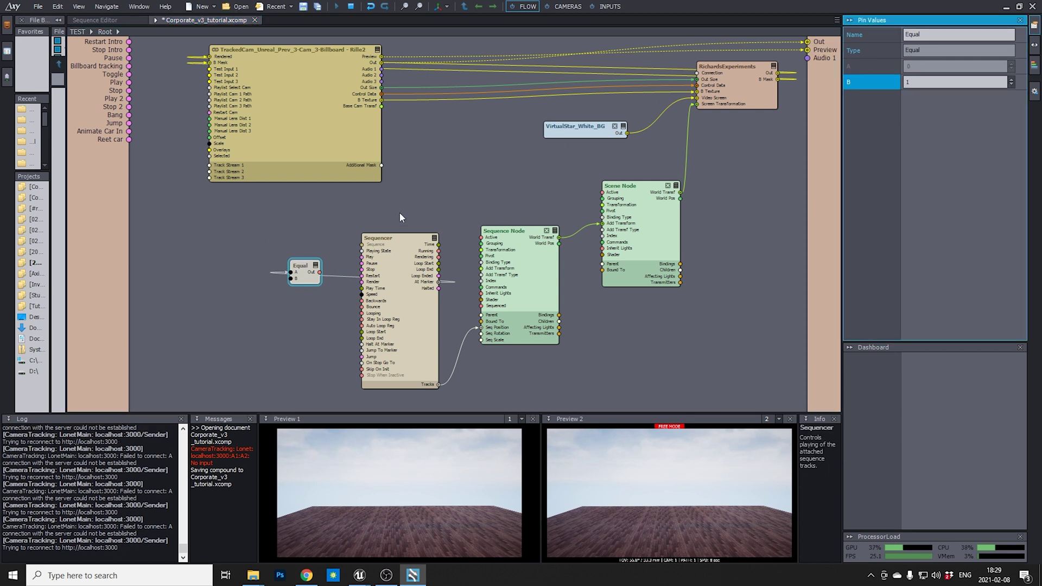
Connect Equal's output to the Sequencer's Play input and show the Sequencer's properties.
left_click(405, 210)
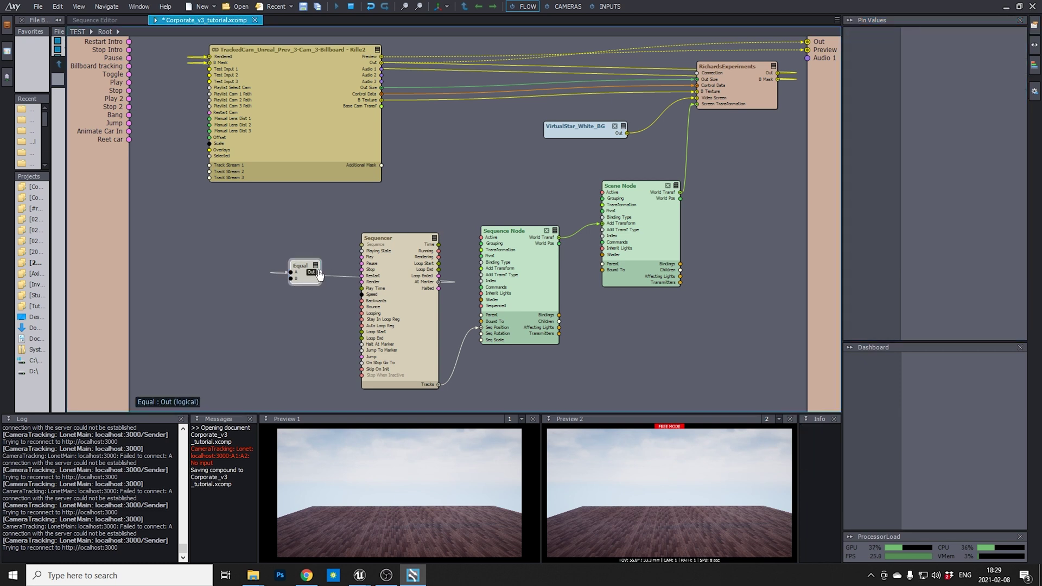
left_click_drag(319, 274, 368, 265)
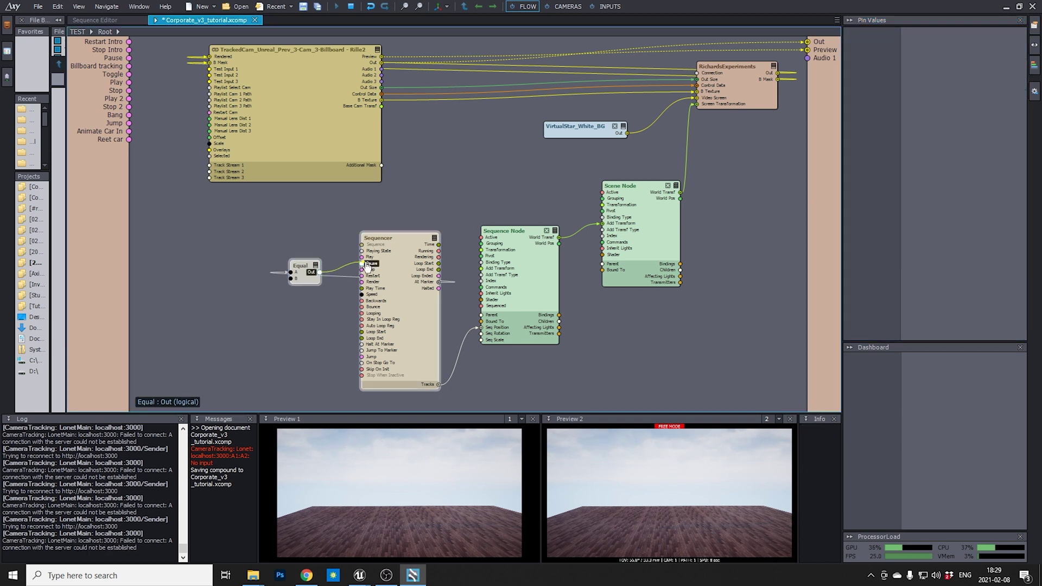
left_click(401, 239)
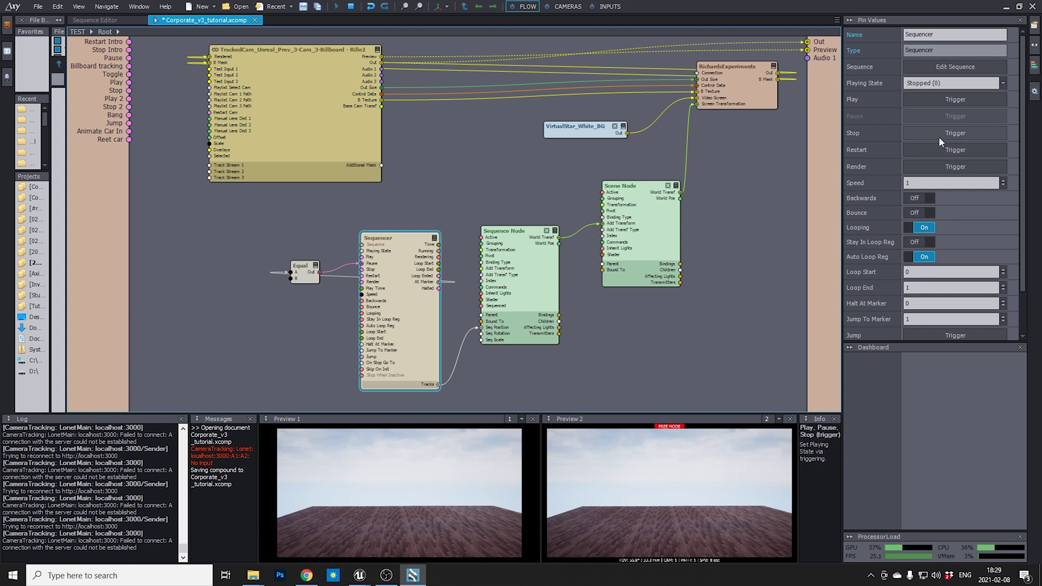
Play the sign animation, set Sequencer Looping to Off, and replay it in and out.
left_click(954, 100)
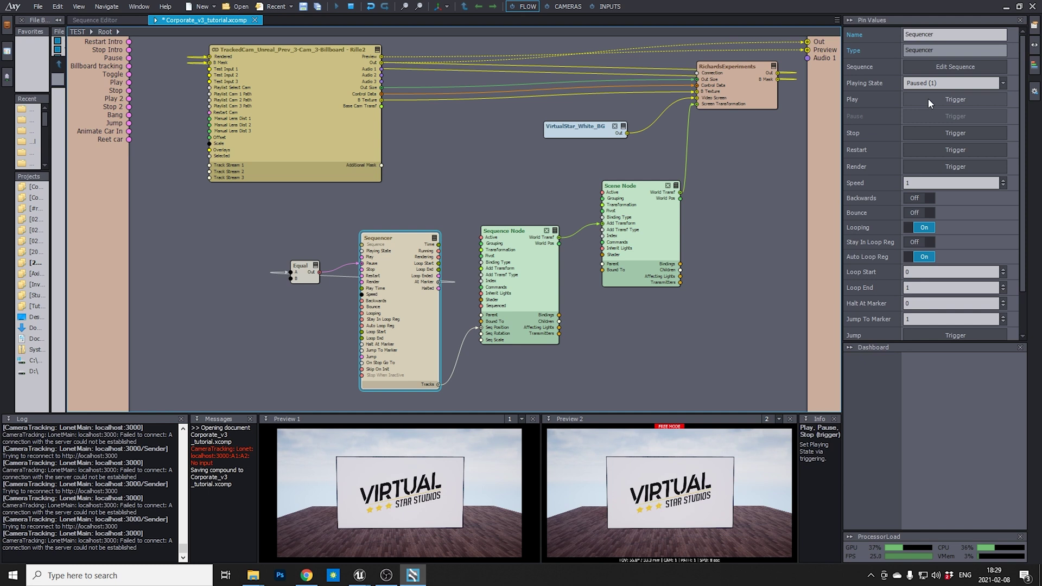
left_click(928, 99)
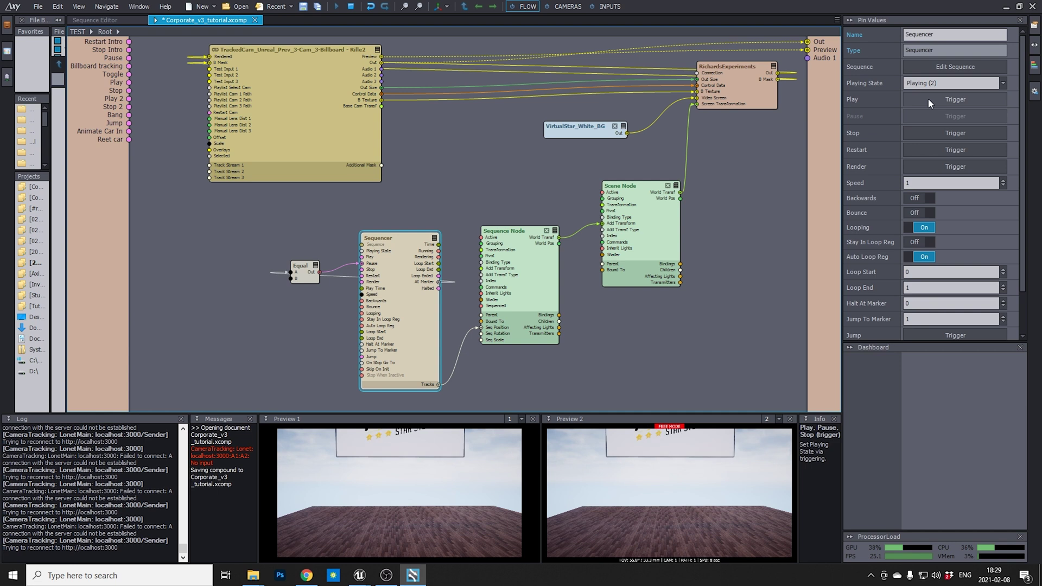
left_click(924, 229)
left_click(922, 133)
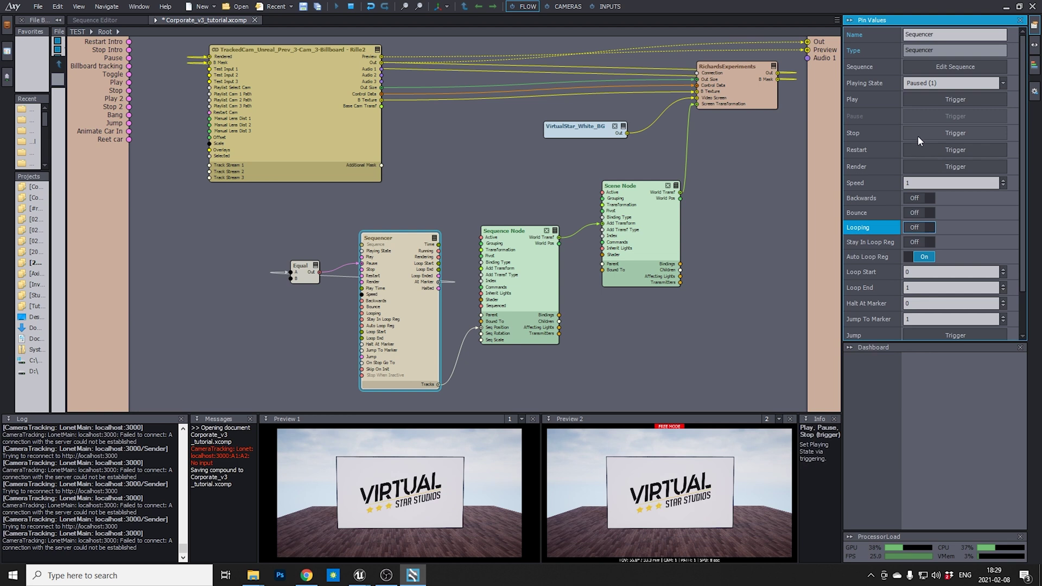
left_click(926, 99)
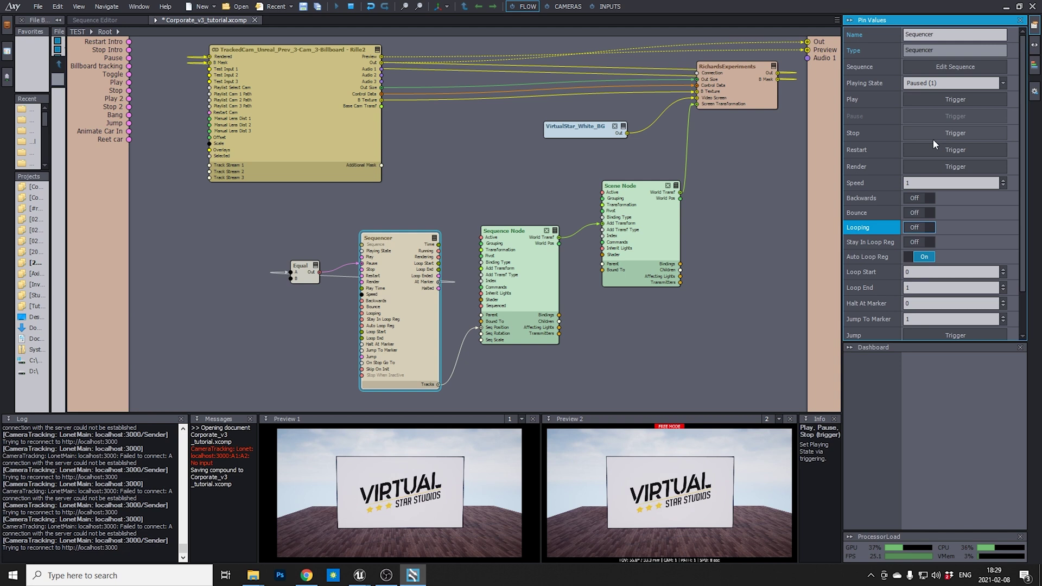
left_click(934, 98)
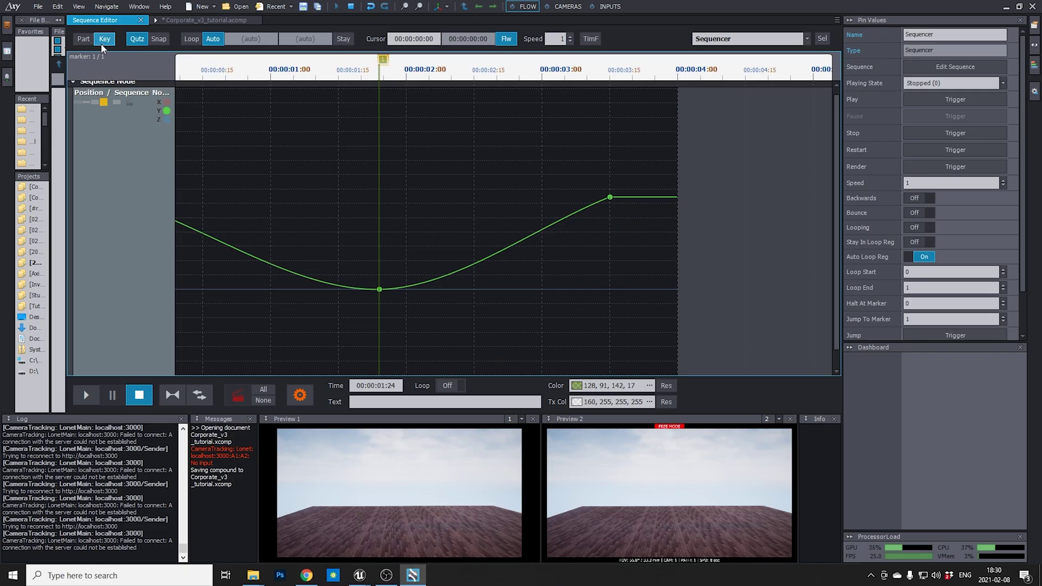
left_click(83, 39)
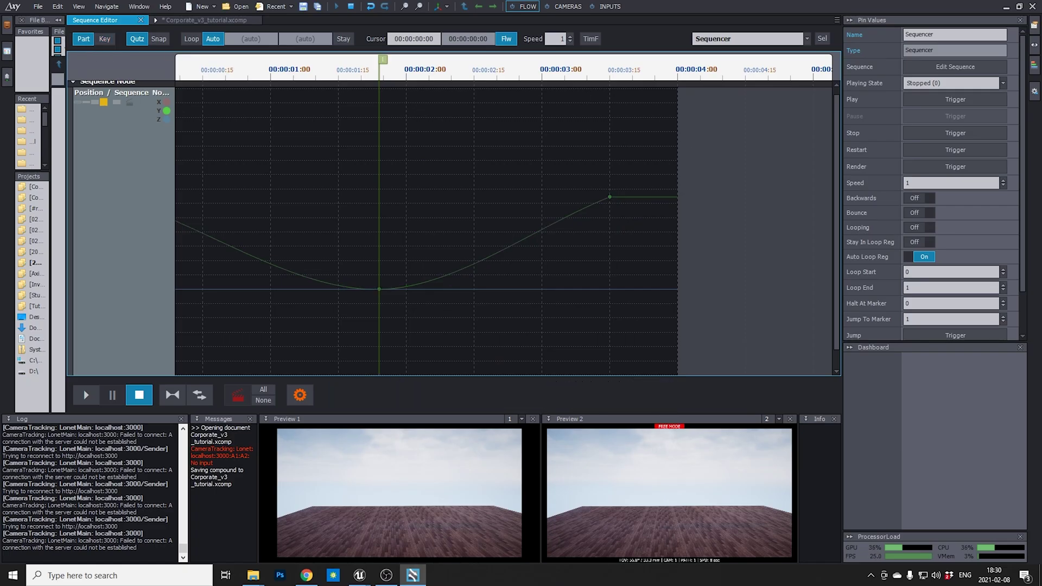
right_click_drag(765, 228, 621, 226)
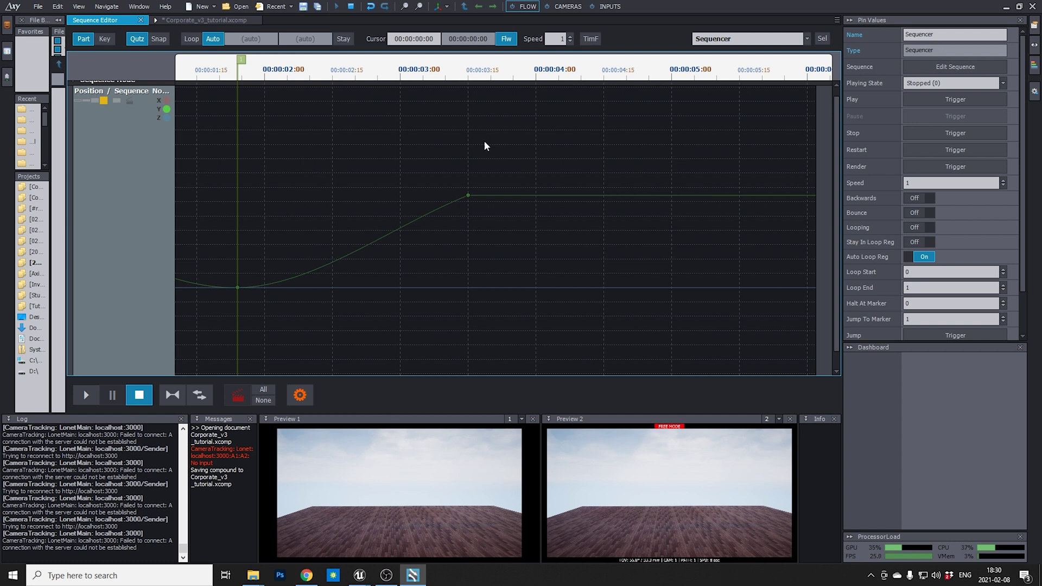
left_click(468, 196)
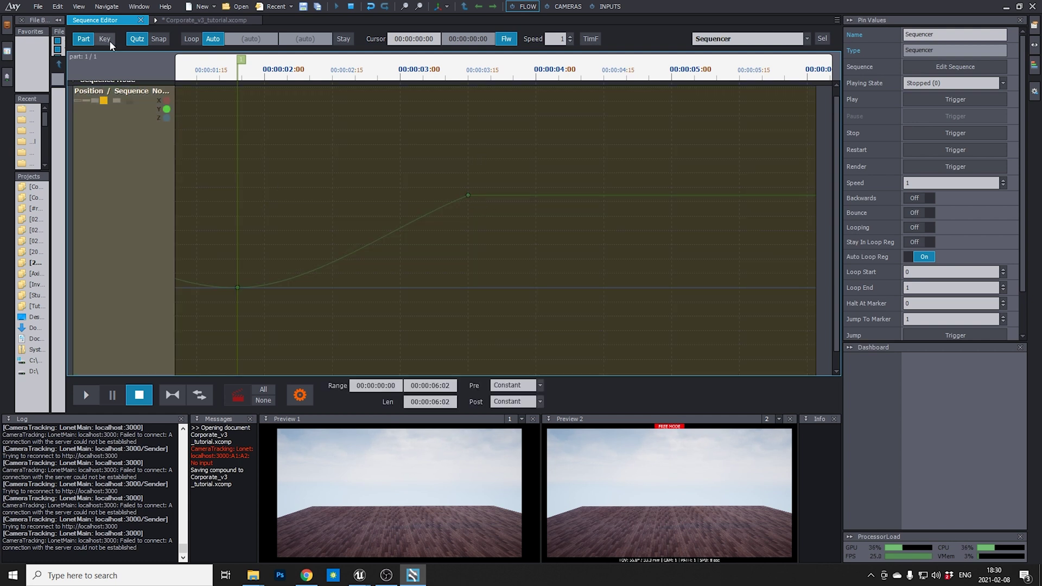
key("Tab")
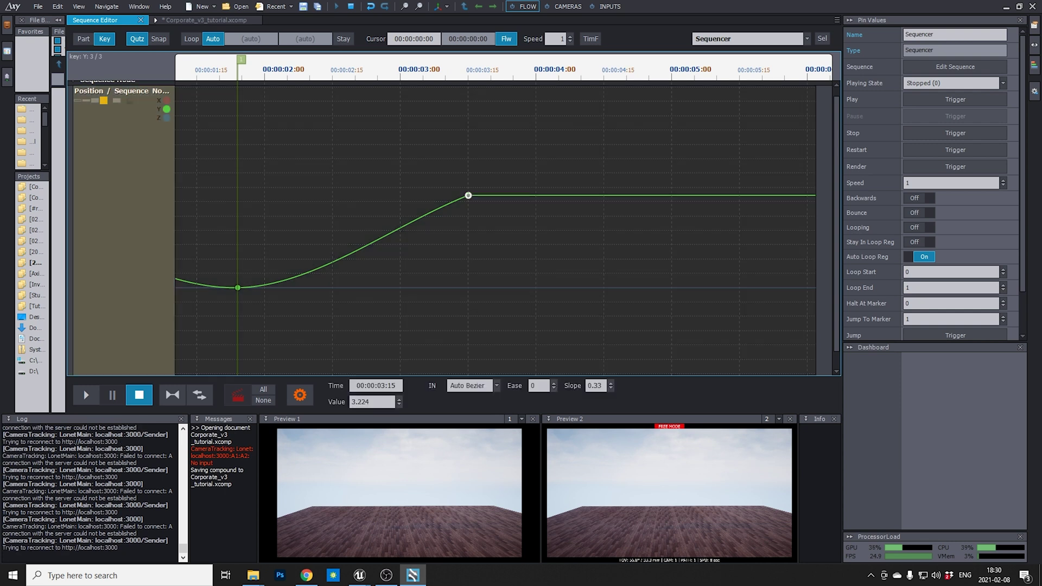
Delete the final Y position key, then show only the X curve with its 1:24 key selected.
left_click_drag(468, 195, 468, 287)
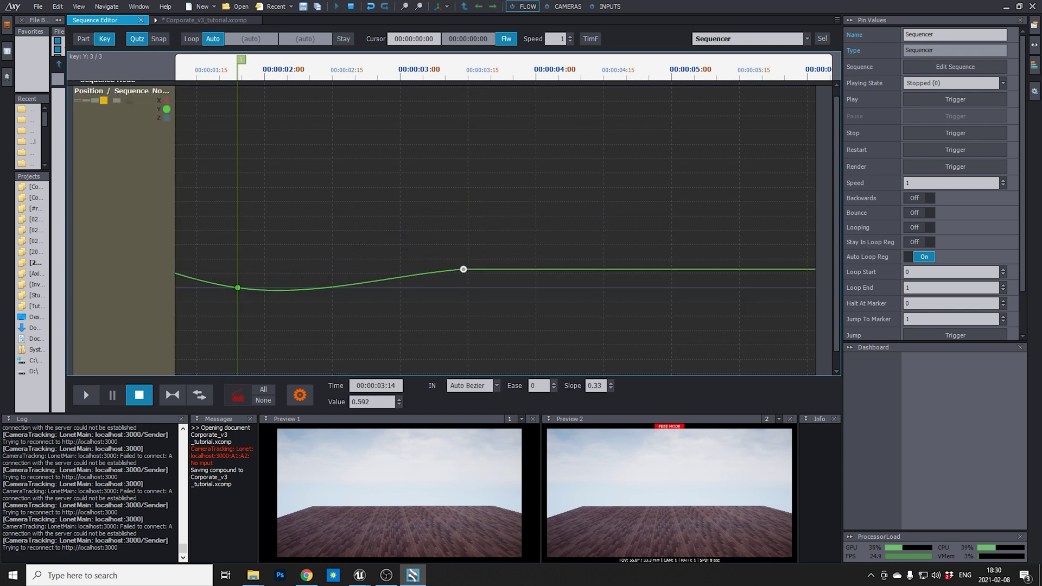
left_click(167, 102)
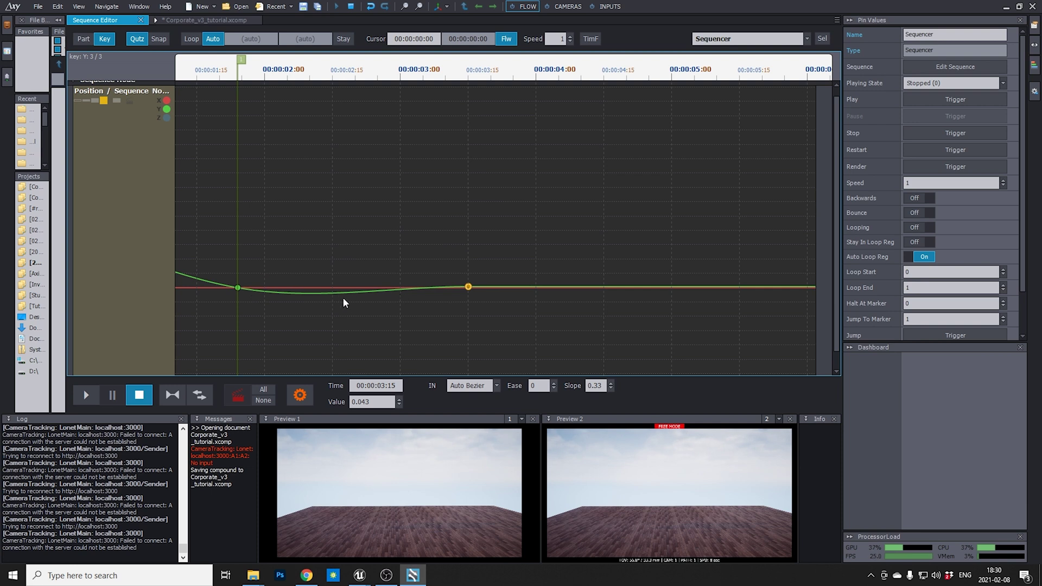
left_click_drag(469, 287, 470, 273)
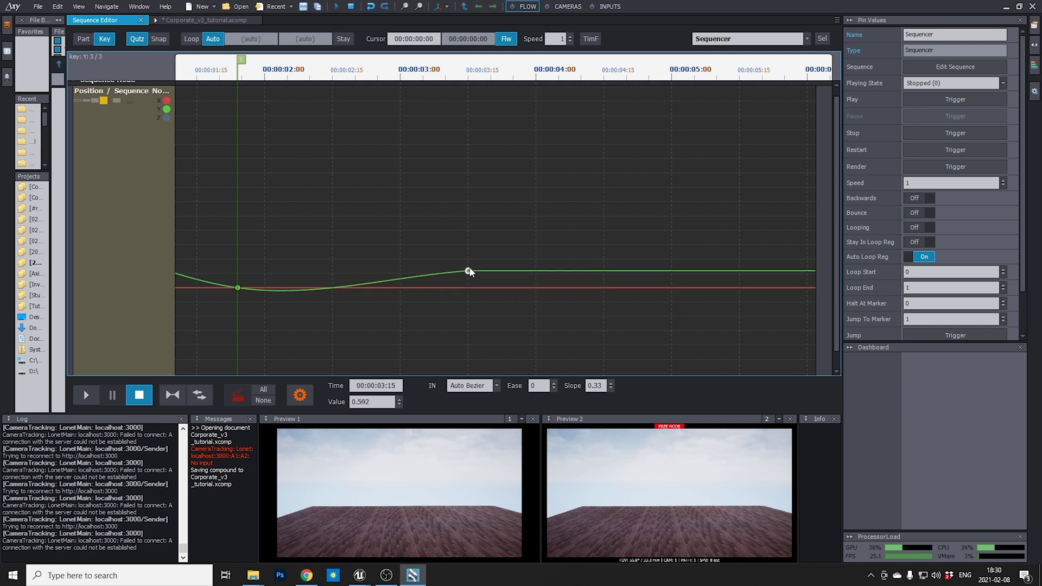
key("Delete")
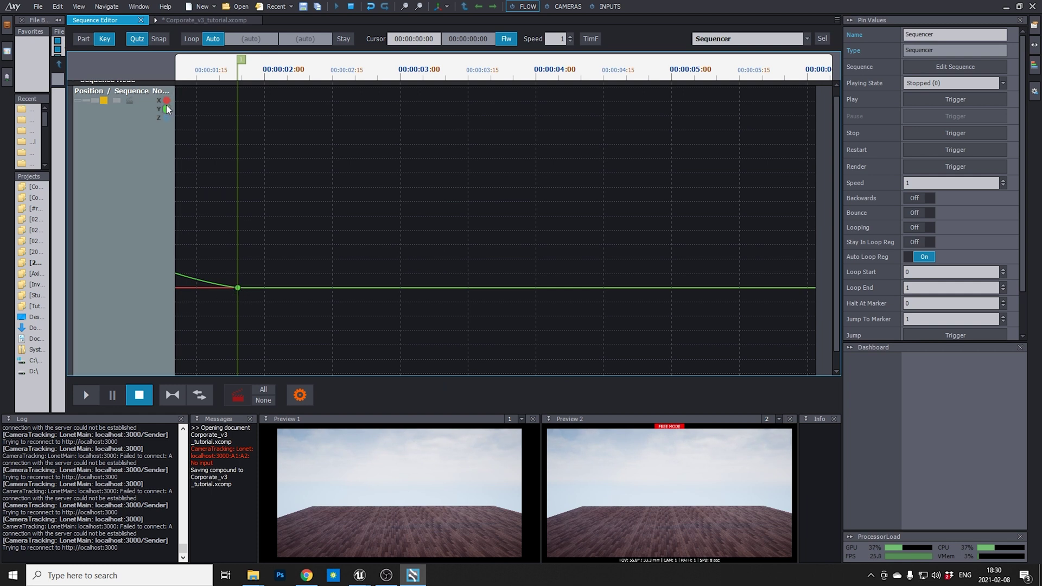
left_click(247, 301)
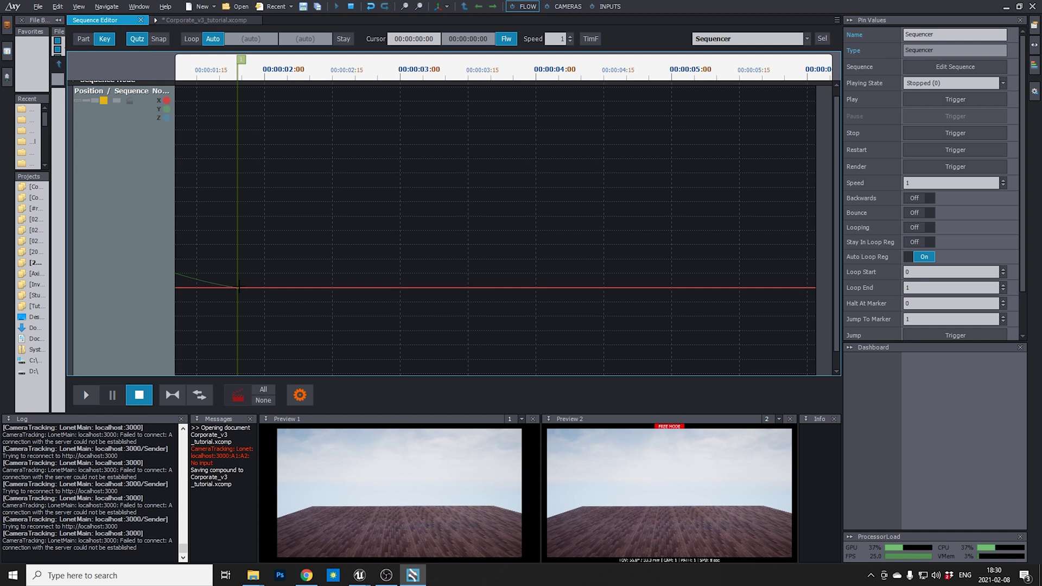
left_click(237, 287)
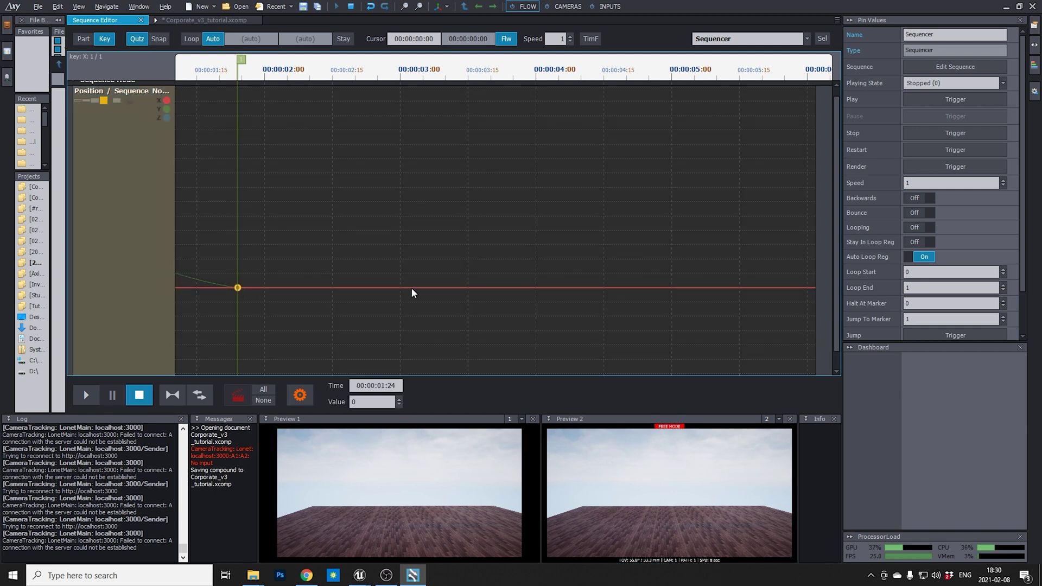
Pause playback and add a 3-second X key at -1.572 with a marker.
left_click(955, 100)
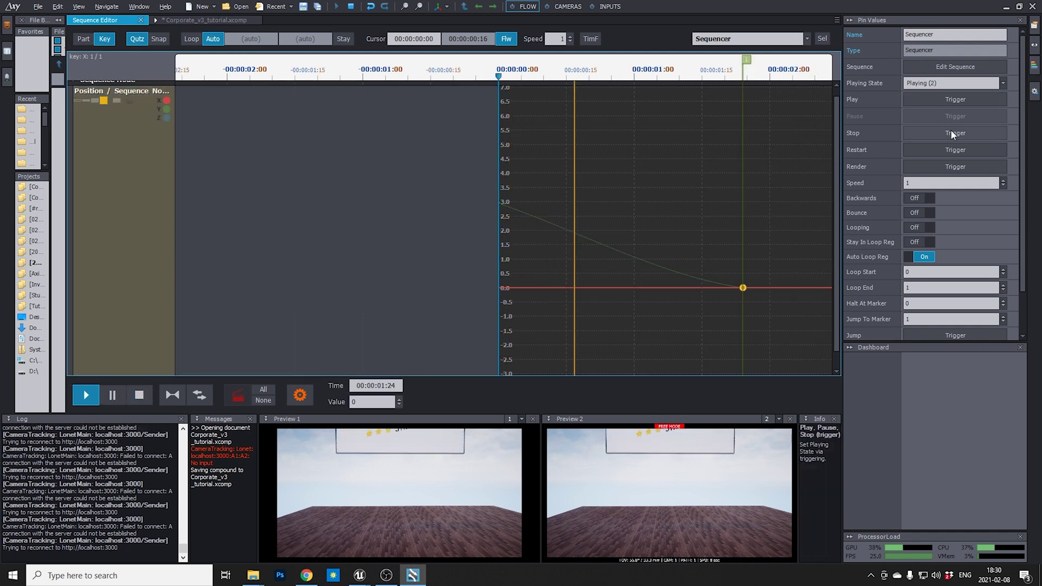
key("space")
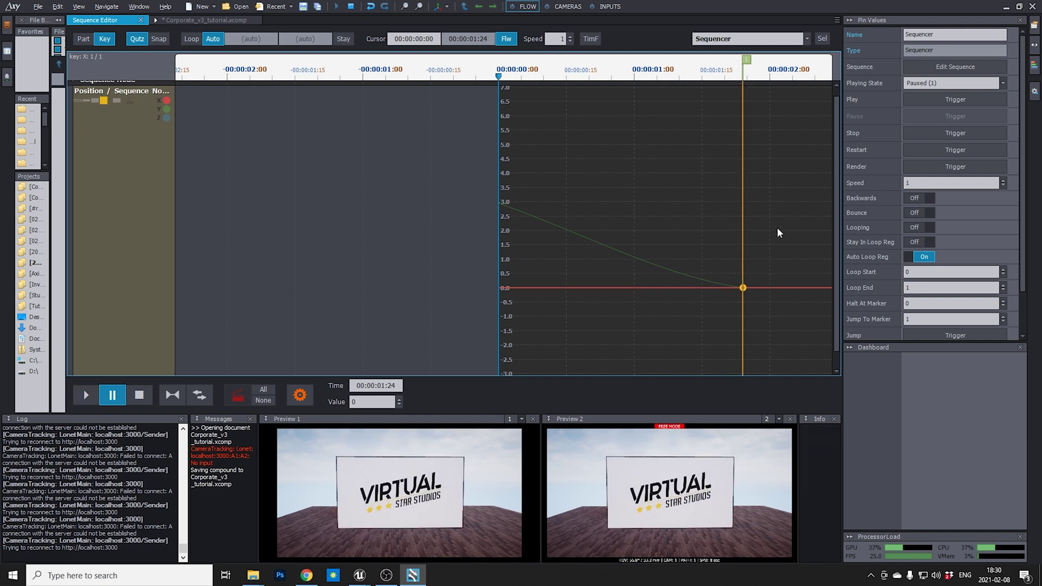
middle_click_drag(748, 228, 595, 290)
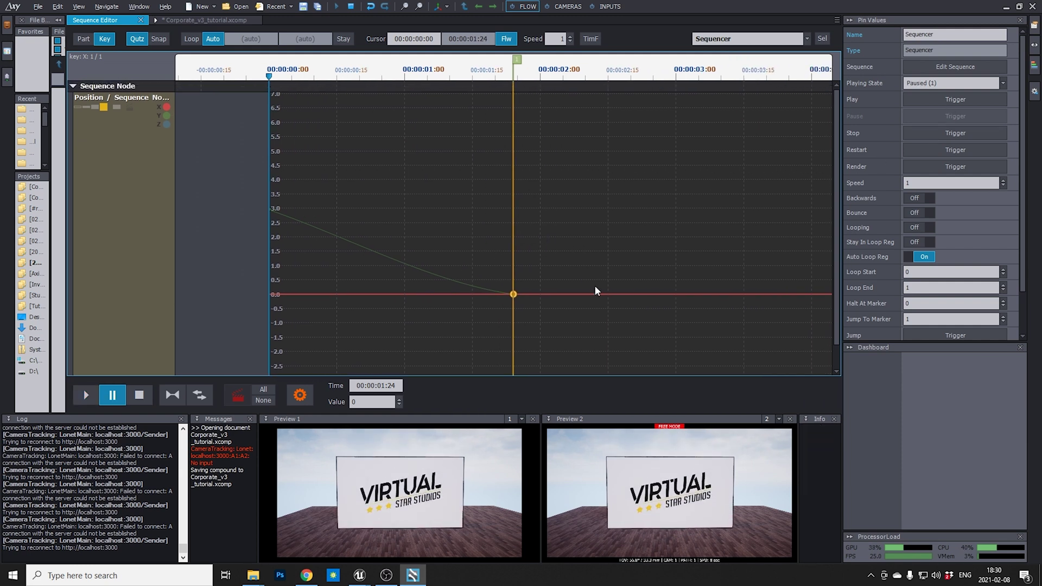
double_click(676, 295)
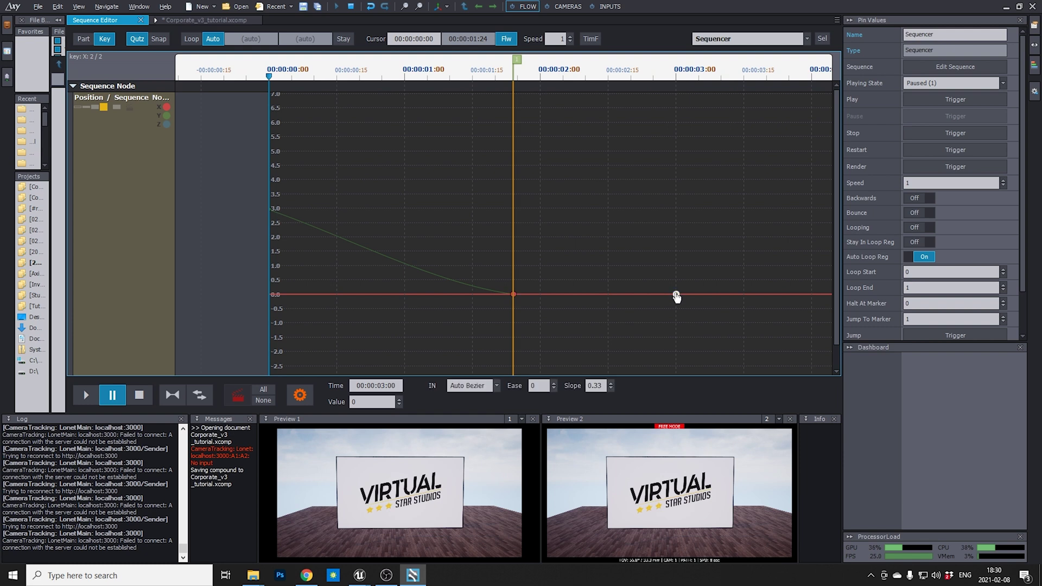
left_click_drag(676, 293, 675, 338)
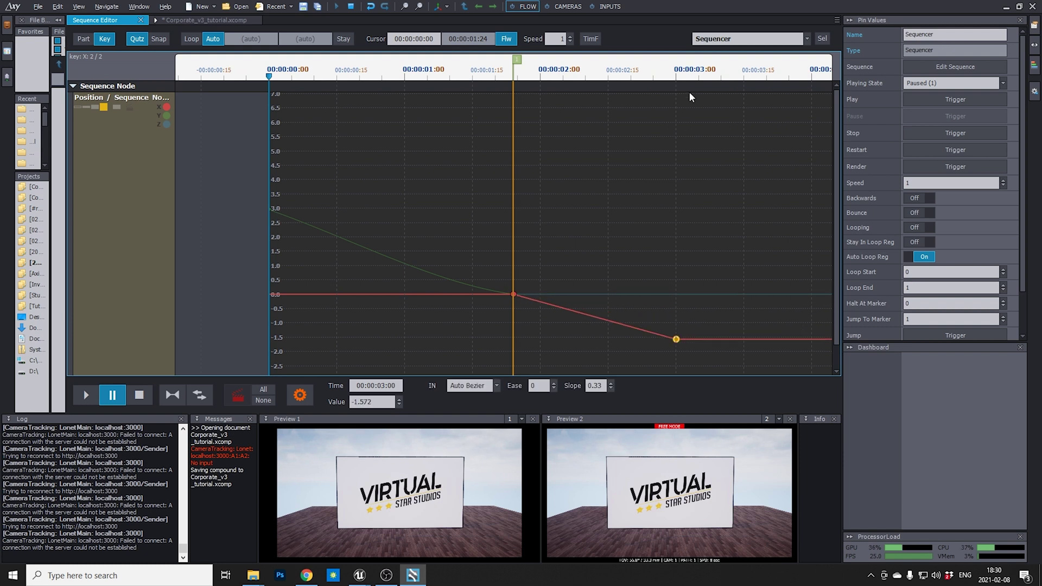
double_click(673, 57)
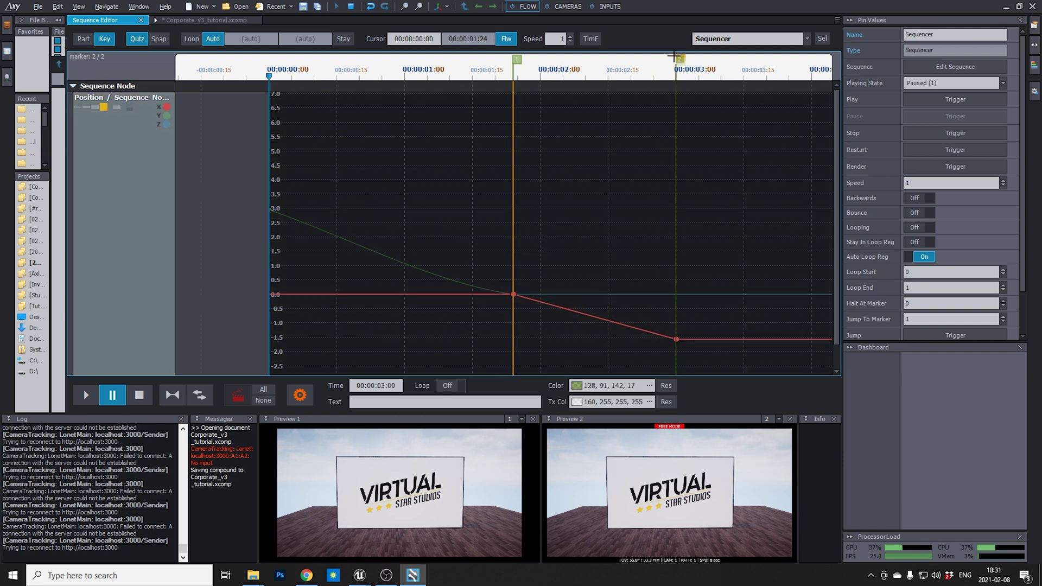
Add a 4-second X key near 0 and a marker at 4 seconds.
middle_click_drag(778, 196, 519, 335)
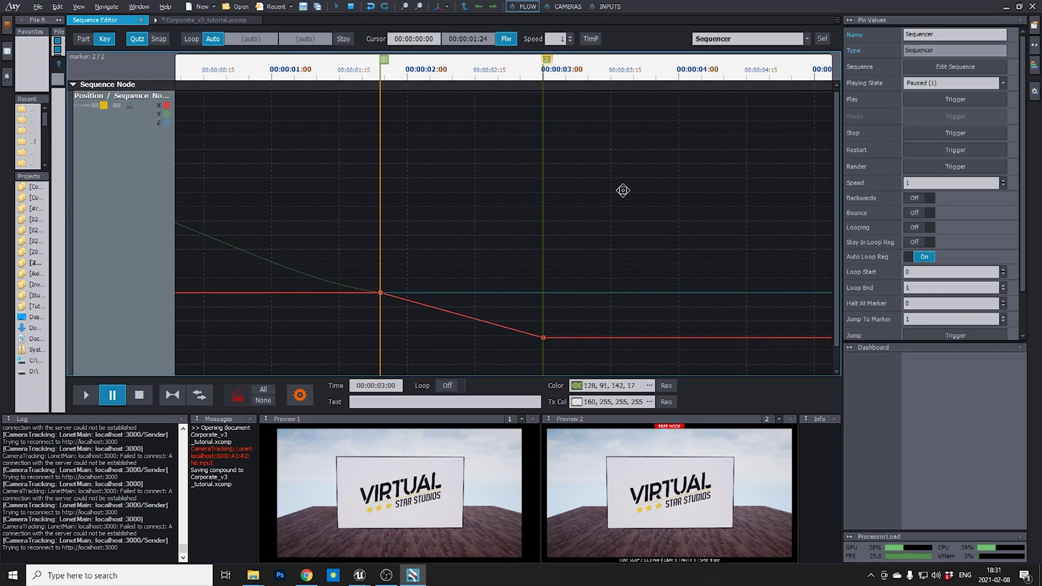
double_click(572, 336)
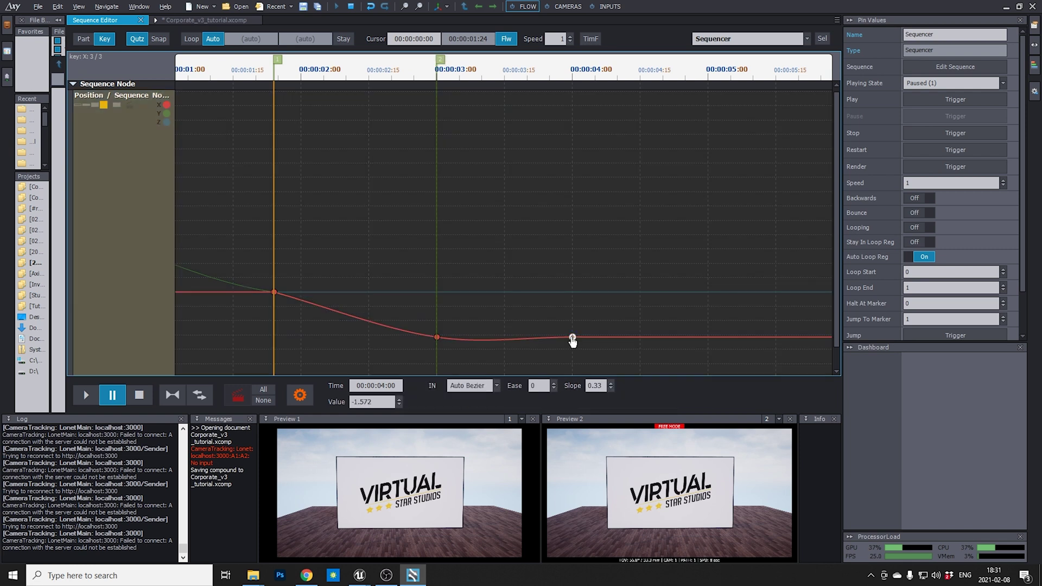
left_click_drag(572, 337, 573, 291)
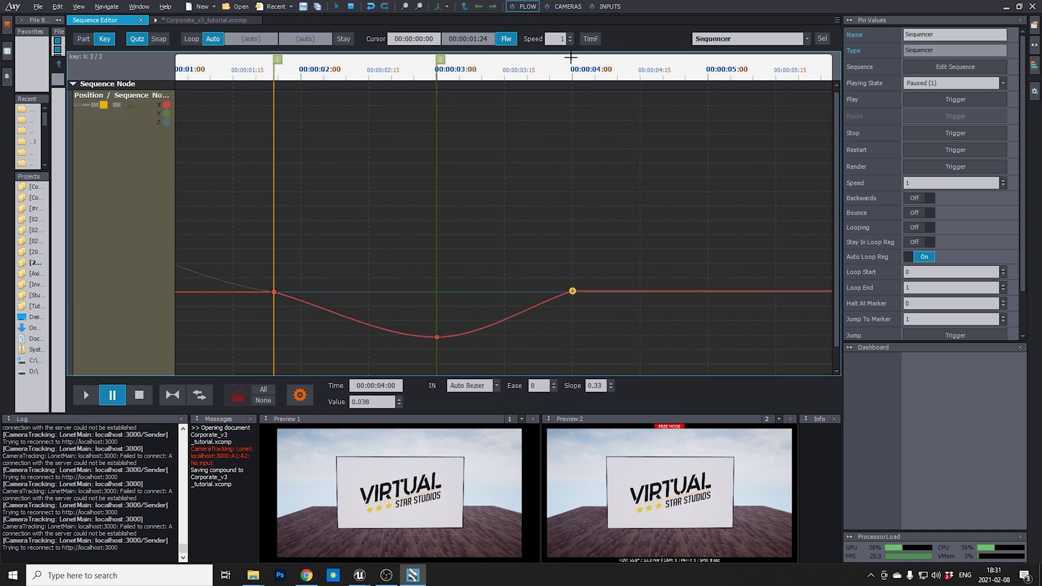
double_click(572, 57)
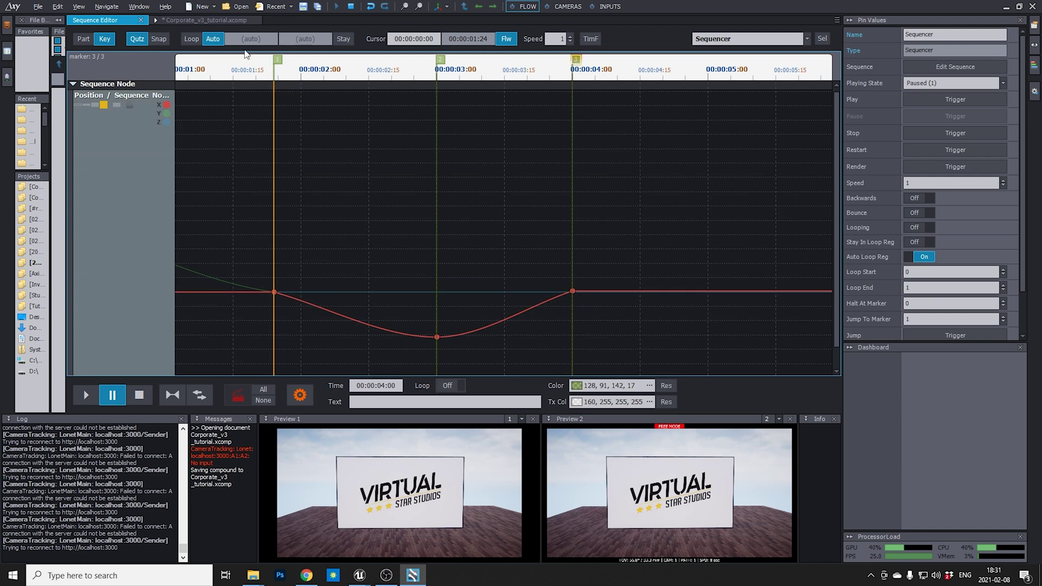
Duplicate Equal as Equal 2, wiring At Marker into A and Out to Sequencer Pause.
left_click(208, 20)
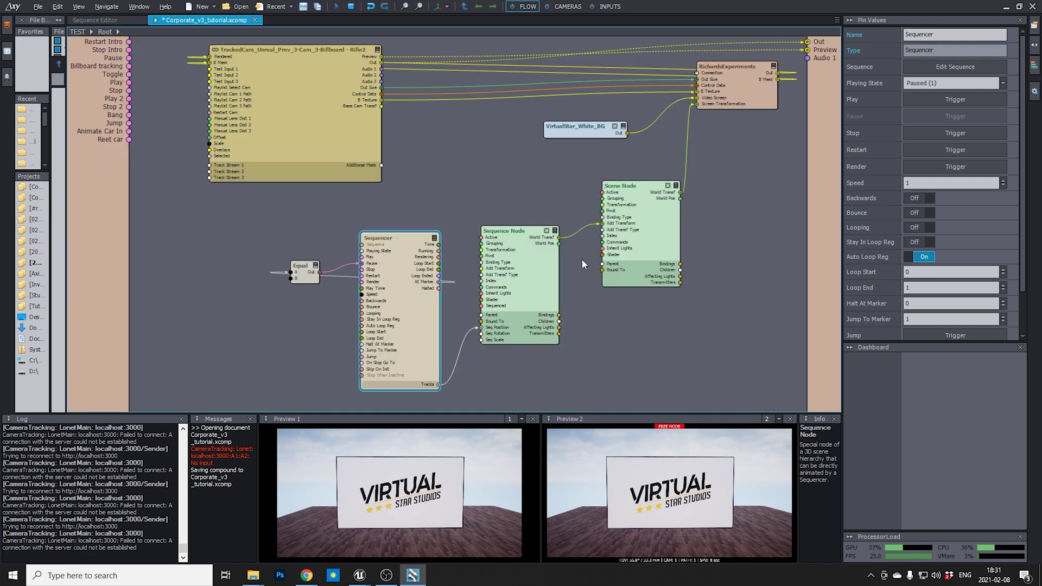
right_click_drag(355, 232, 388, 188)
left_click_drag(326, 242, 313, 225)
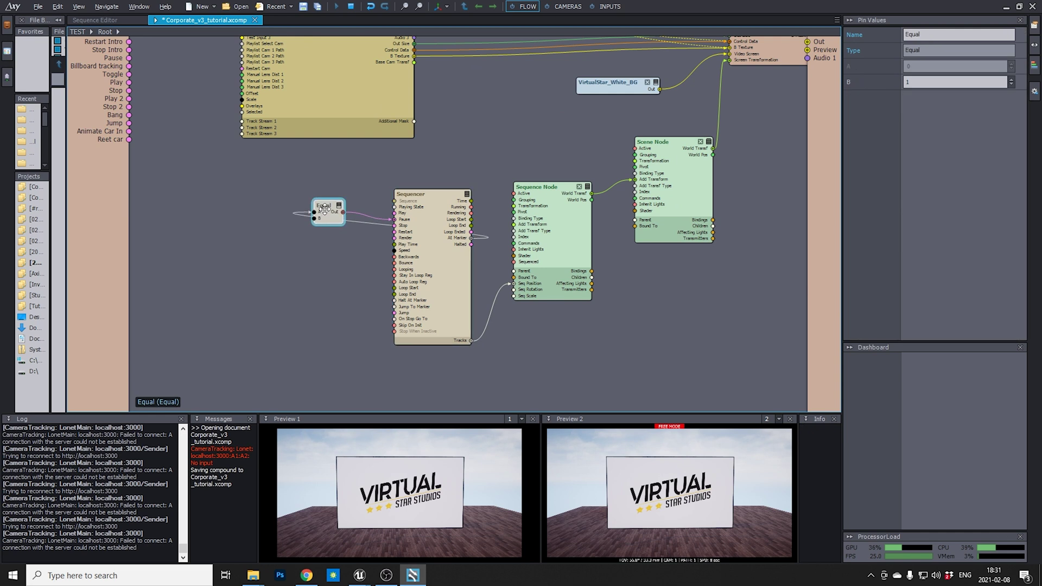
key("ctrl+c")
key("ctrl+v")
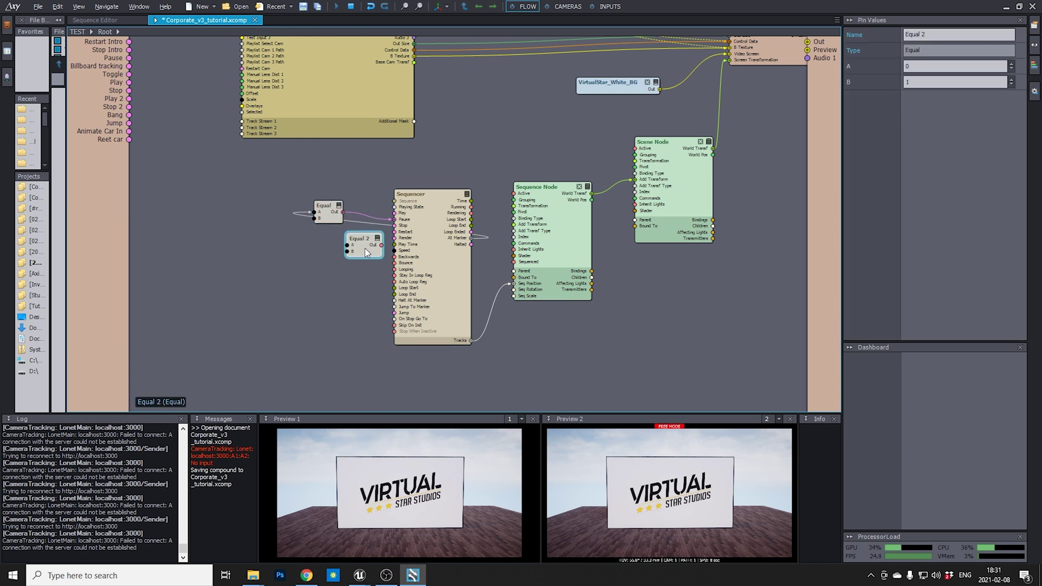
left_click_drag(365, 249, 326, 246)
left_click_drag(471, 238, 311, 243)
type("2")
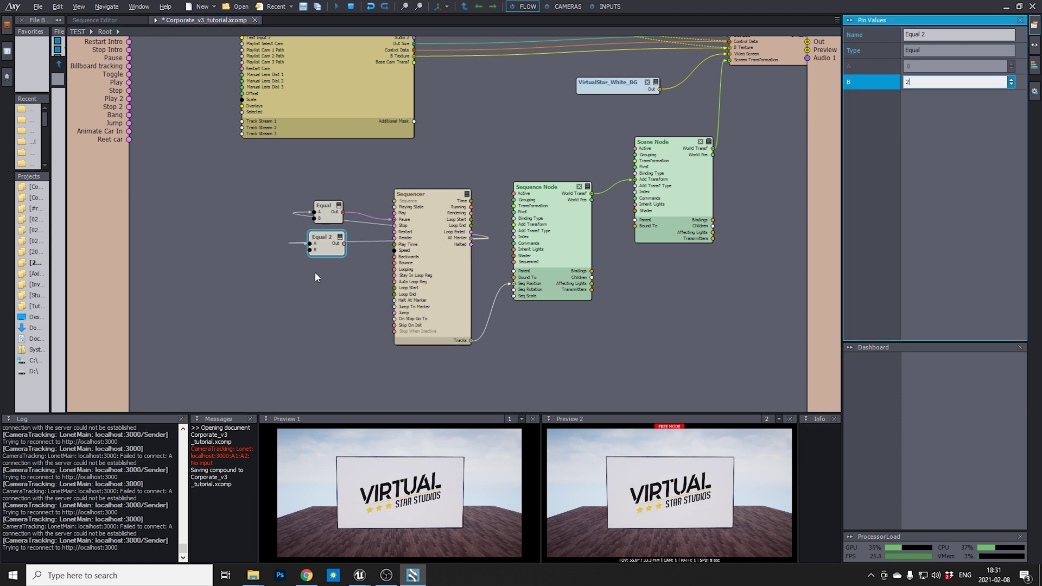
left_click(304, 292)
left_click_drag(336, 242, 411, 223)
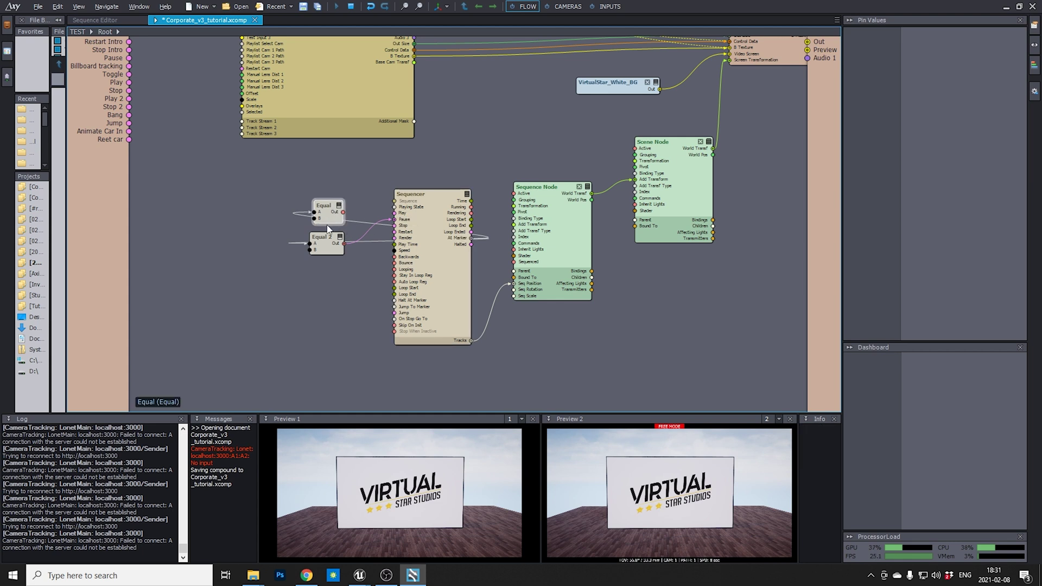
left_click_drag(327, 253, 295, 257)
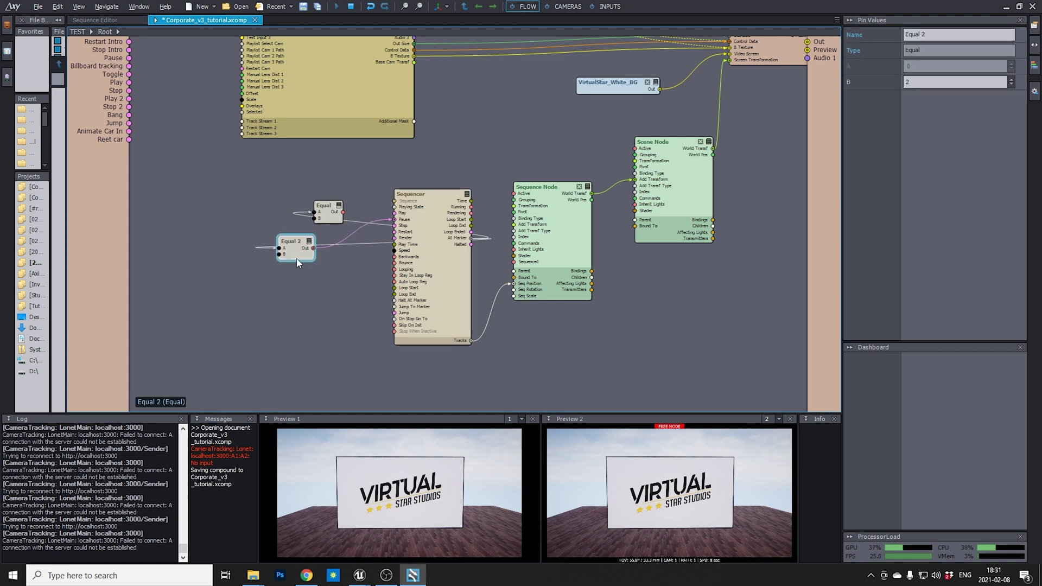
Reposition Equal, then insert a Copy Trigger module by mistake and delete it.
left_click_drag(326, 206, 265, 199)
right_click(327, 210)
left_click(360, 214)
type("copy")
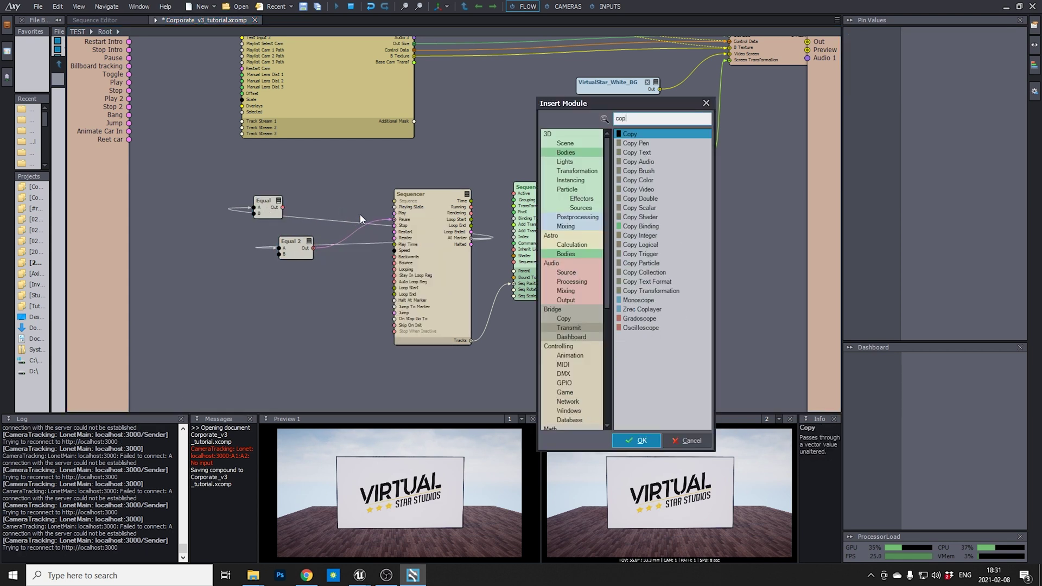
type(" t")
key("Down")
key("Down")
key("Return")
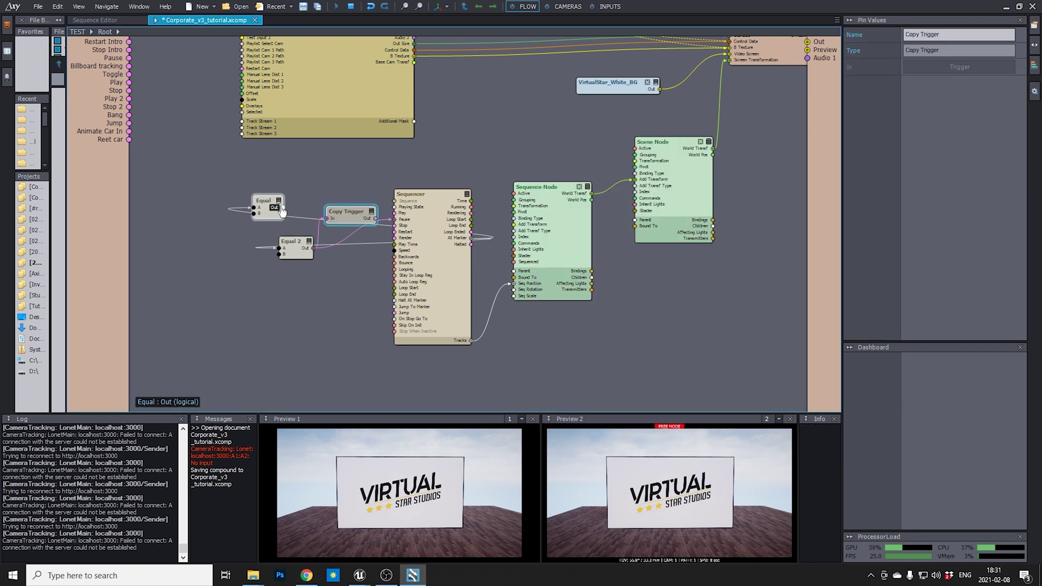
left_click_drag(275, 208, 343, 222)
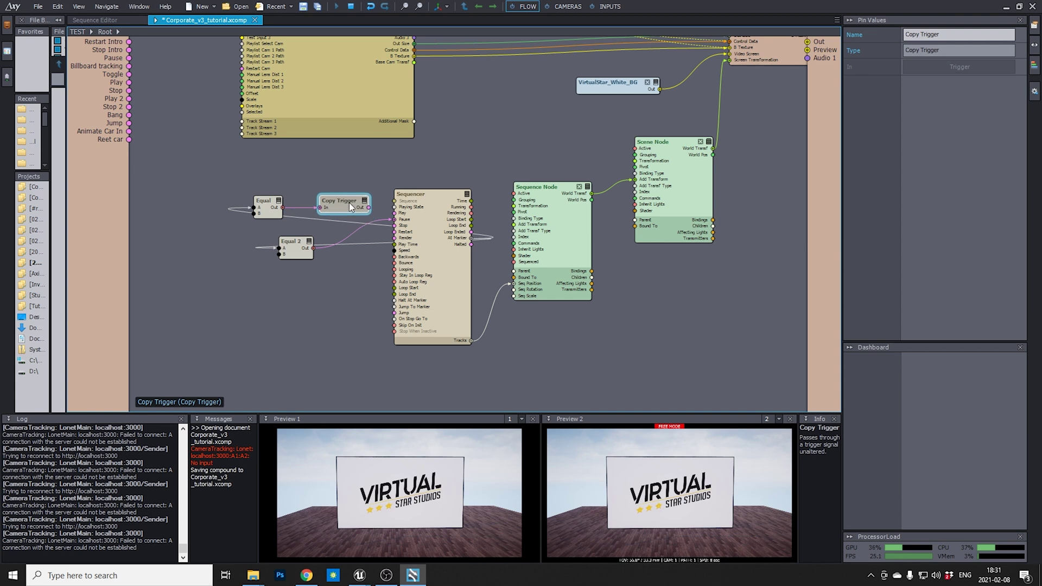
key("Delete")
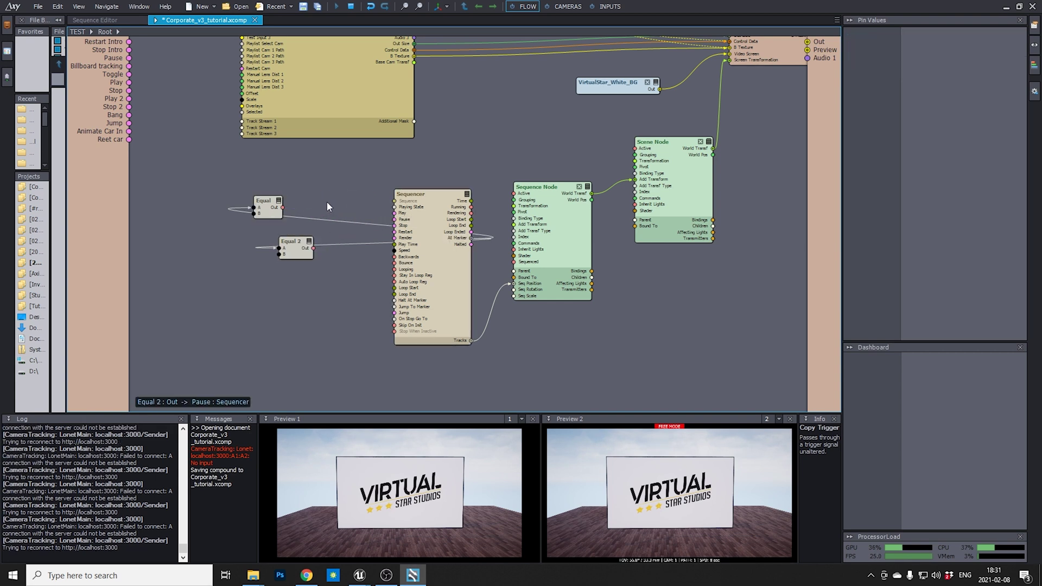
Insert Trigger Any, feed it Equal and Equal 2, and send its Out to Sequencer Pause.
right_click(330, 204)
left_click(341, 210)
type("trigger")
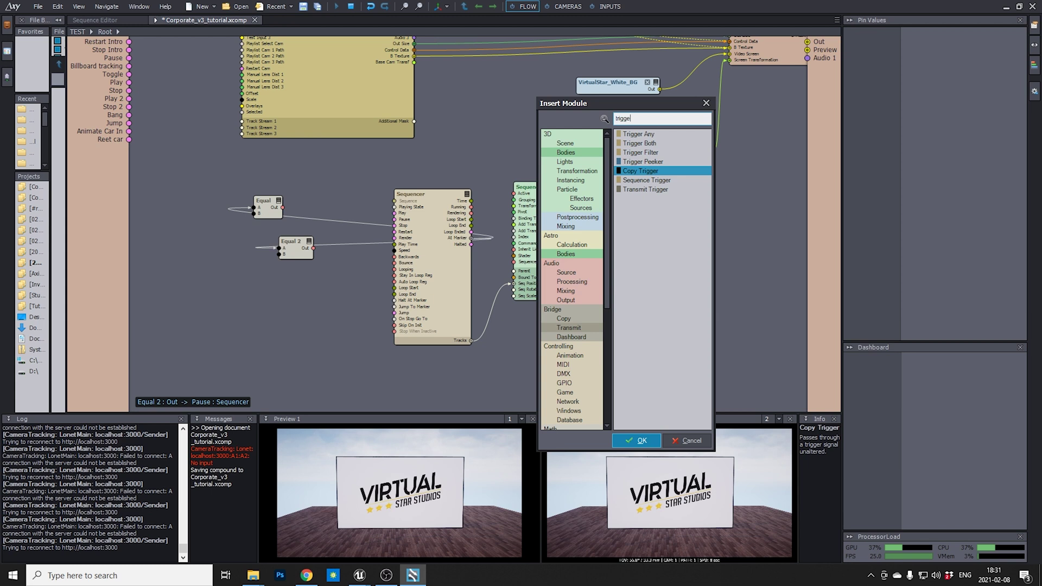
key("Up")
key("Up")
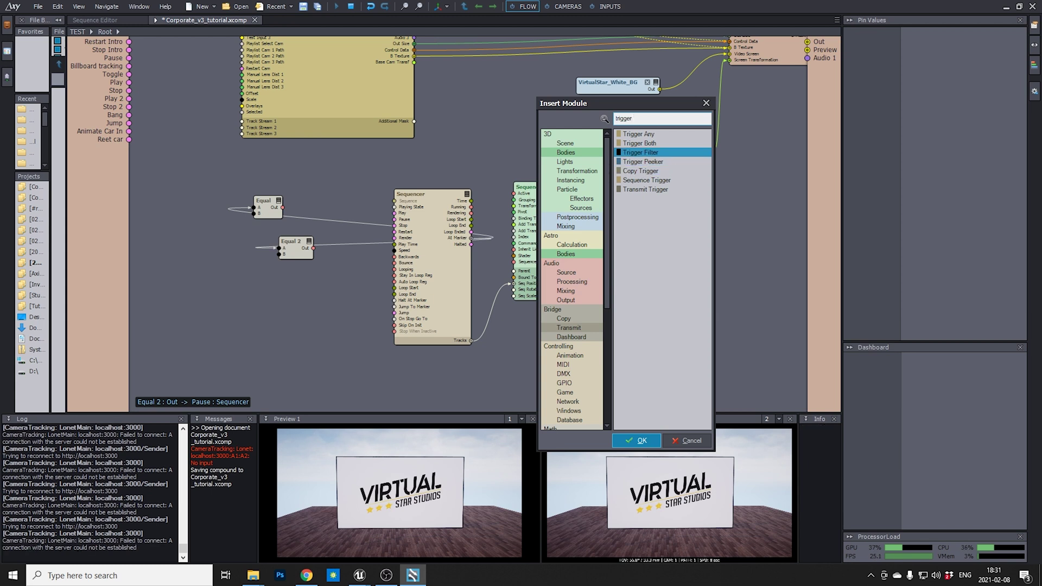
key("Down")
key("Down")
key("Down")
key("Up")
key("Up")
key("Up")
key("Up")
key("Up")
key("Return")
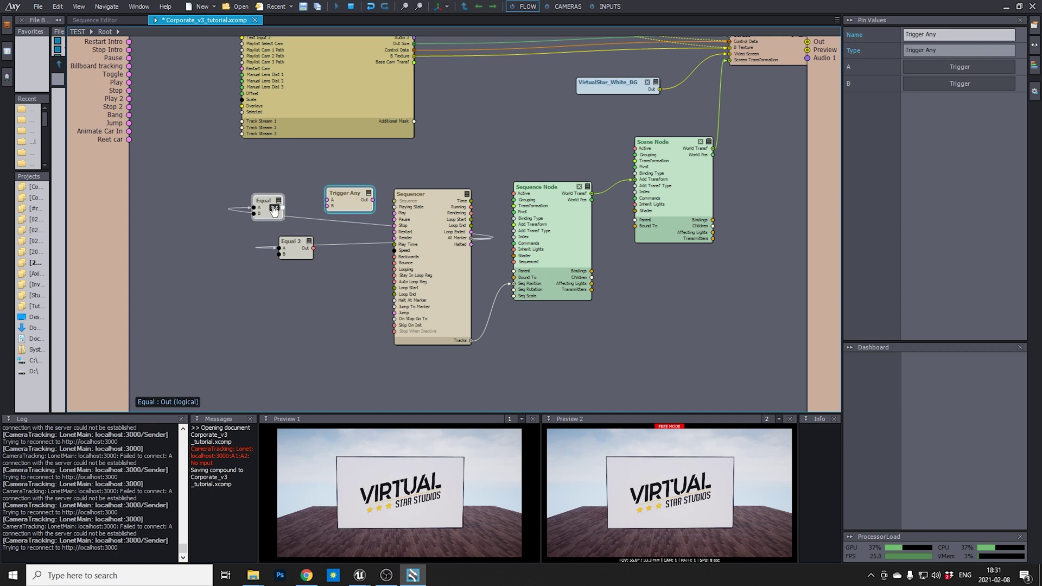
left_click_drag(276, 209, 328, 199)
mouse_move(314, 248)
left_mouse_down()
mouse_move(330, 206)
mouse_move(397, 229)
left_mouse_up()
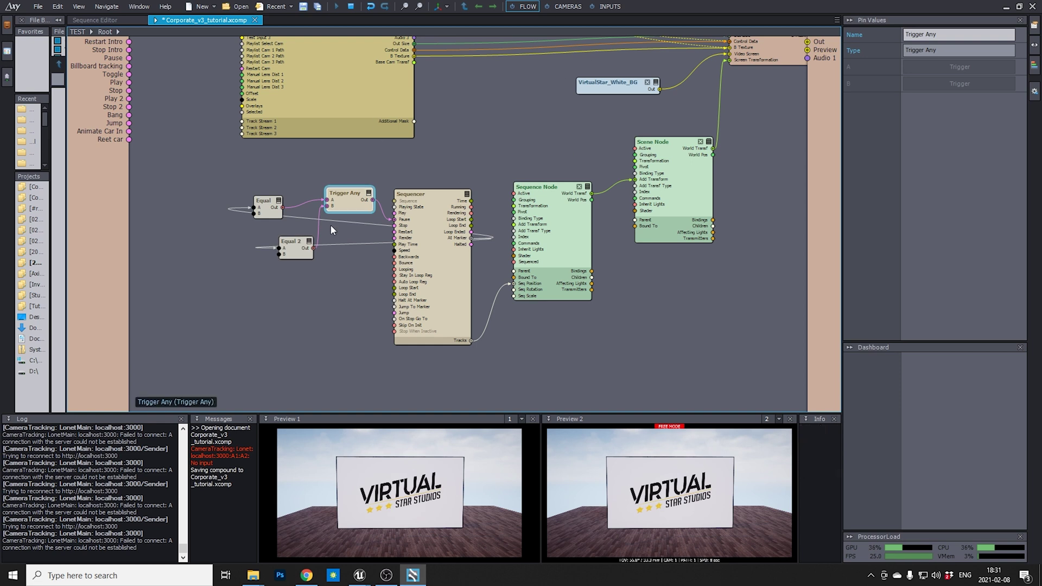
Stop the Sequencer, then play and resume it repeatedly past both marker pauses.
left_click(430, 190)
left_click(935, 127)
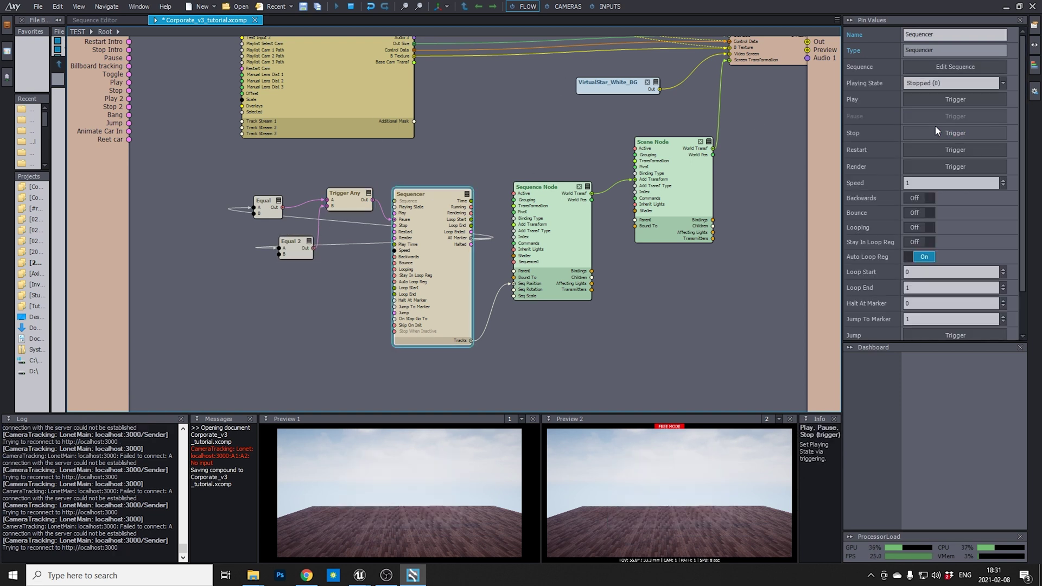
left_click(945, 100)
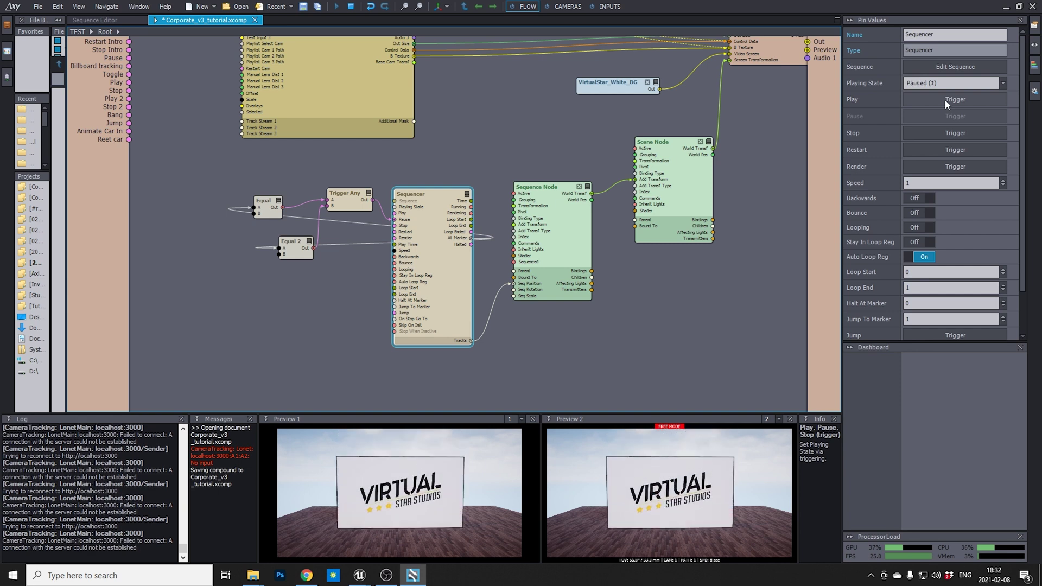
left_click(946, 100)
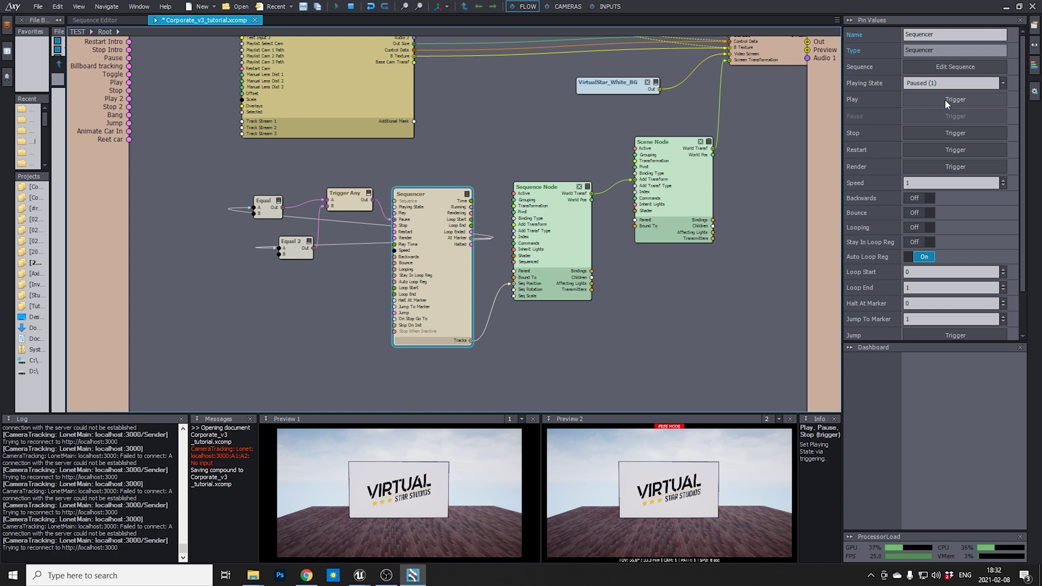
left_click(945, 100)
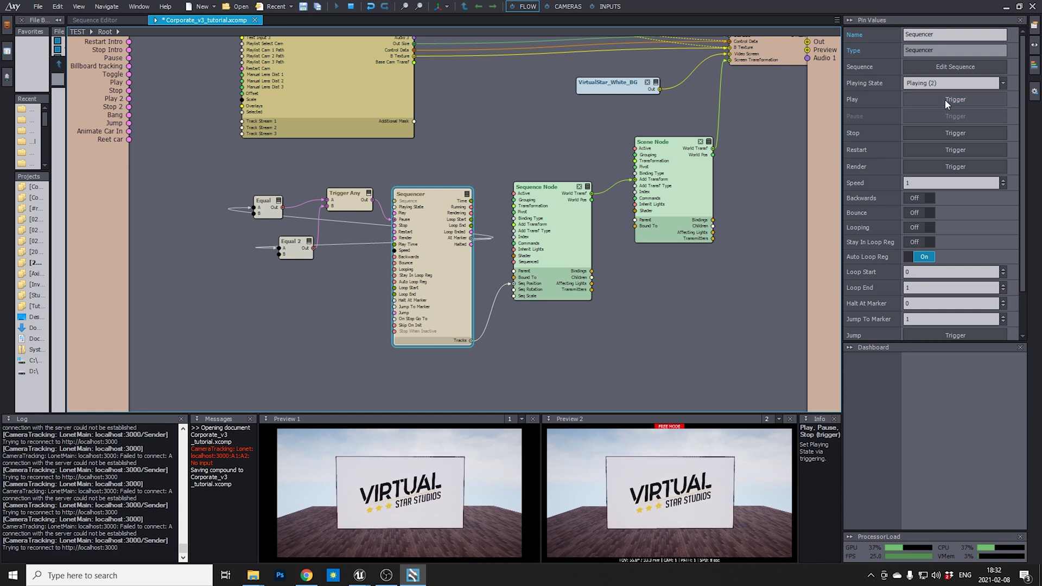
left_click(945, 132)
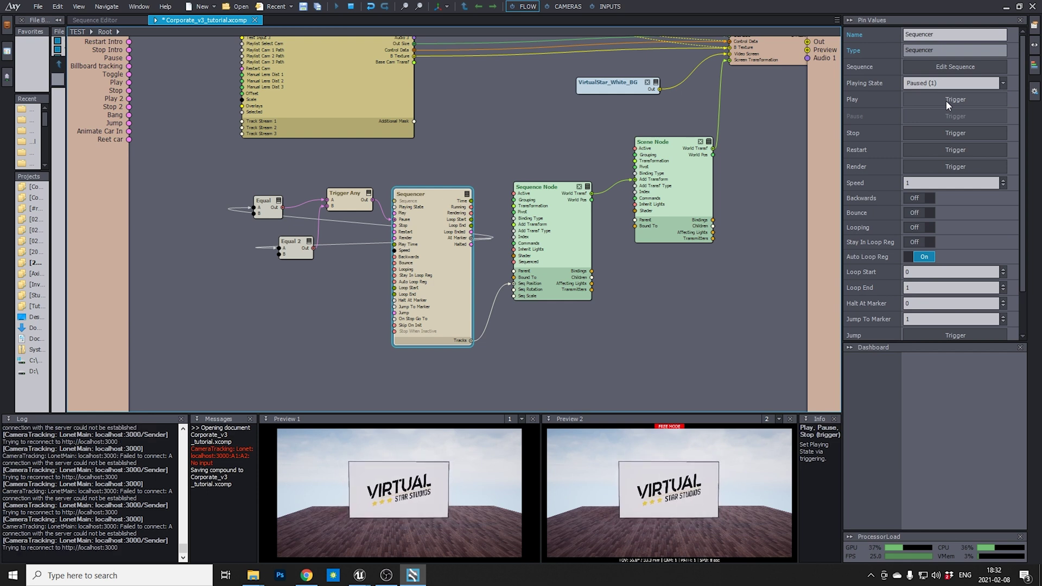
left_click(946, 100)
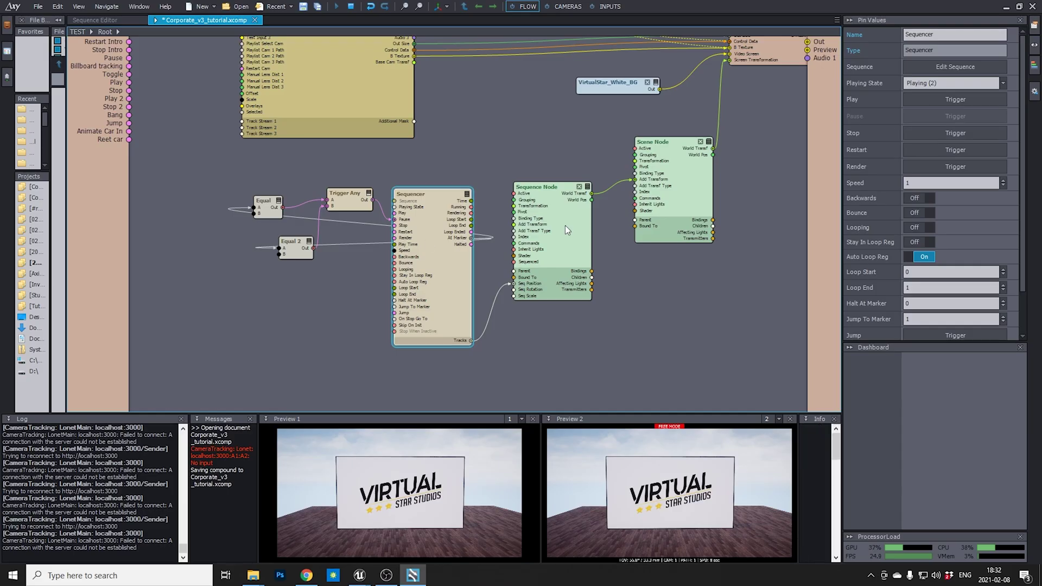
Push the sign farther back with Pos Z, then reset and play to the pause.
left_click(674, 193)
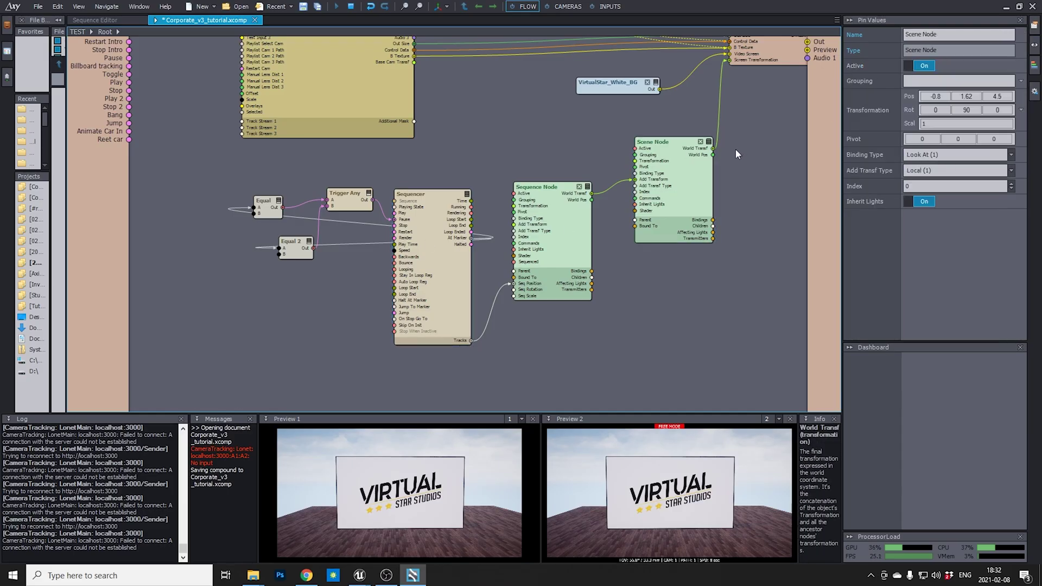
left_click_drag(1011, 96, 988, 96)
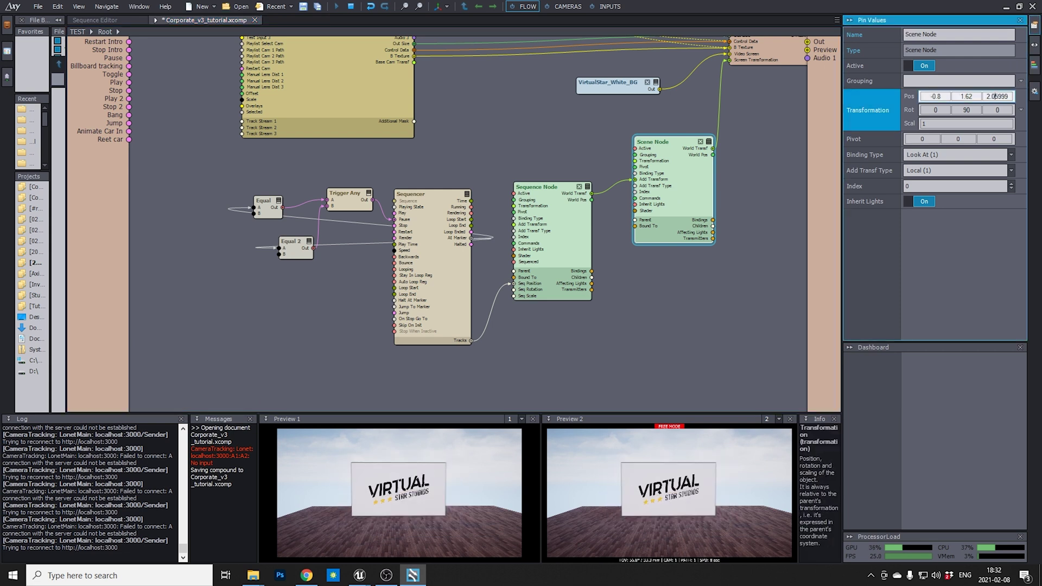
left_click(449, 197)
left_click(955, 135)
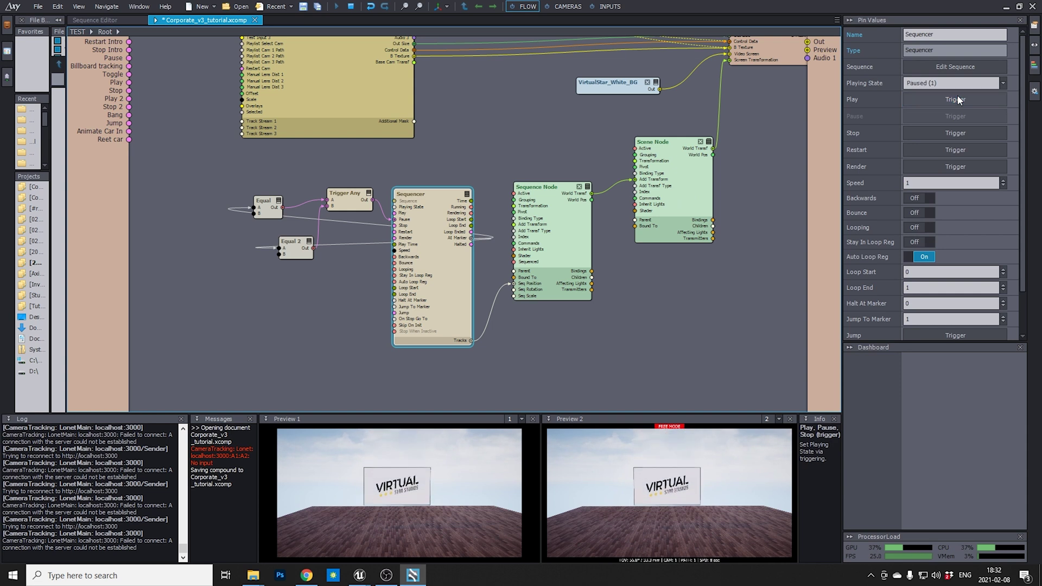
left_click(956, 99)
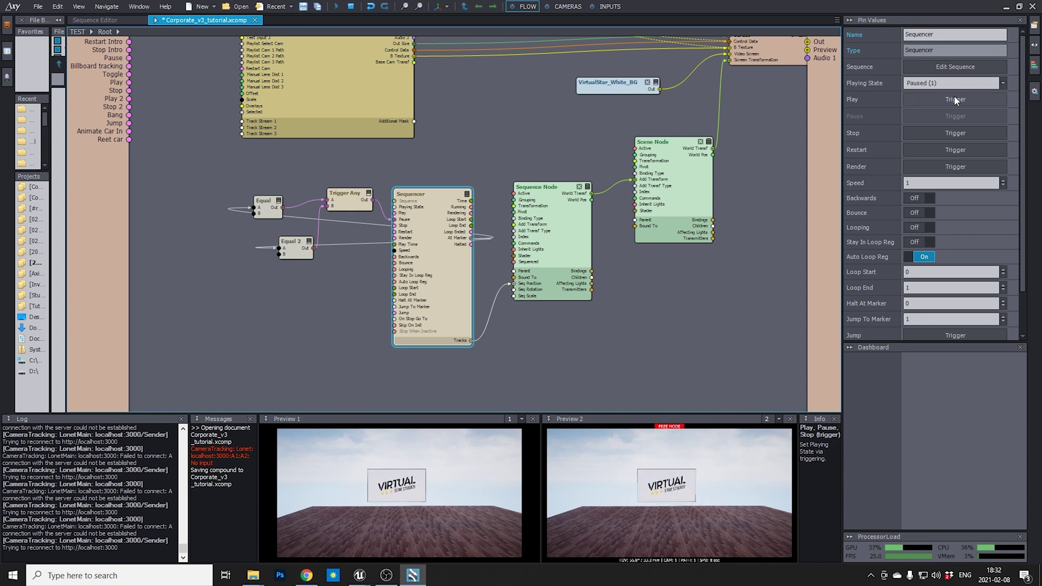
Adjust the sign's Pos Z again, resume playback, then stop with previews cleared.
left_click(667, 166)
left_click_drag(1003, 102, 977, 138)
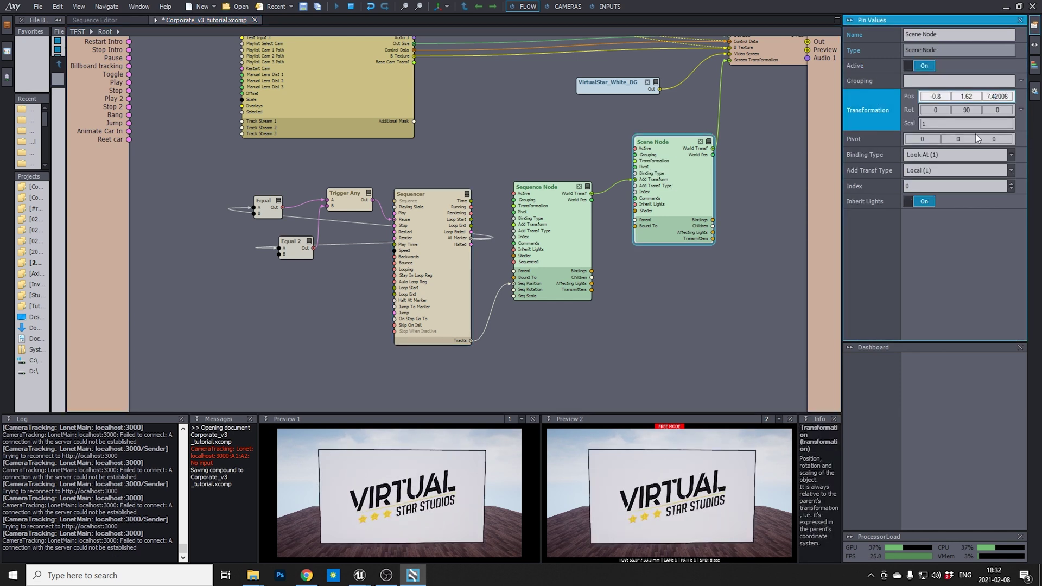
left_click(432, 269)
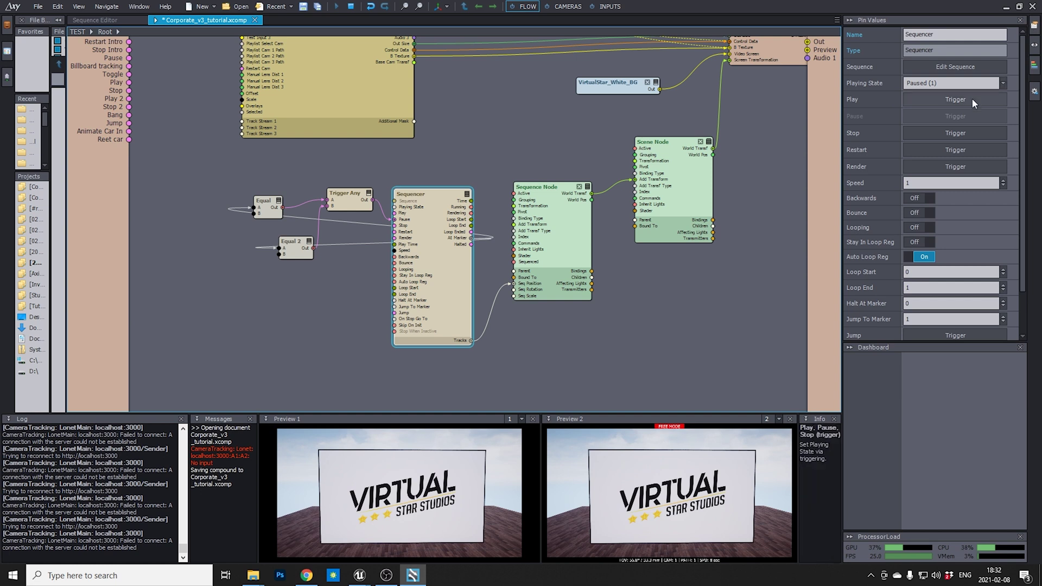
left_click(972, 98)
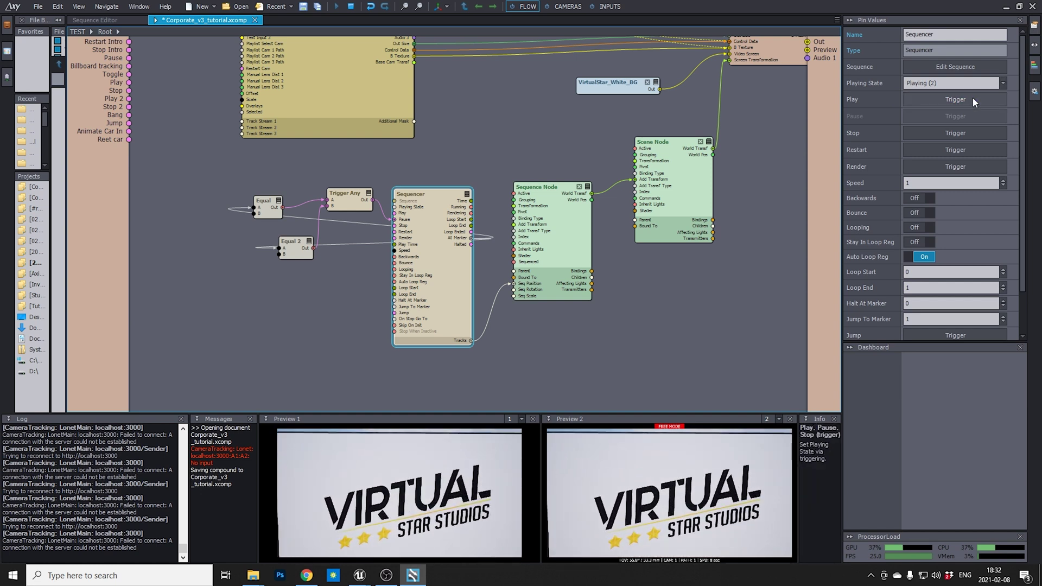
left_click(960, 135)
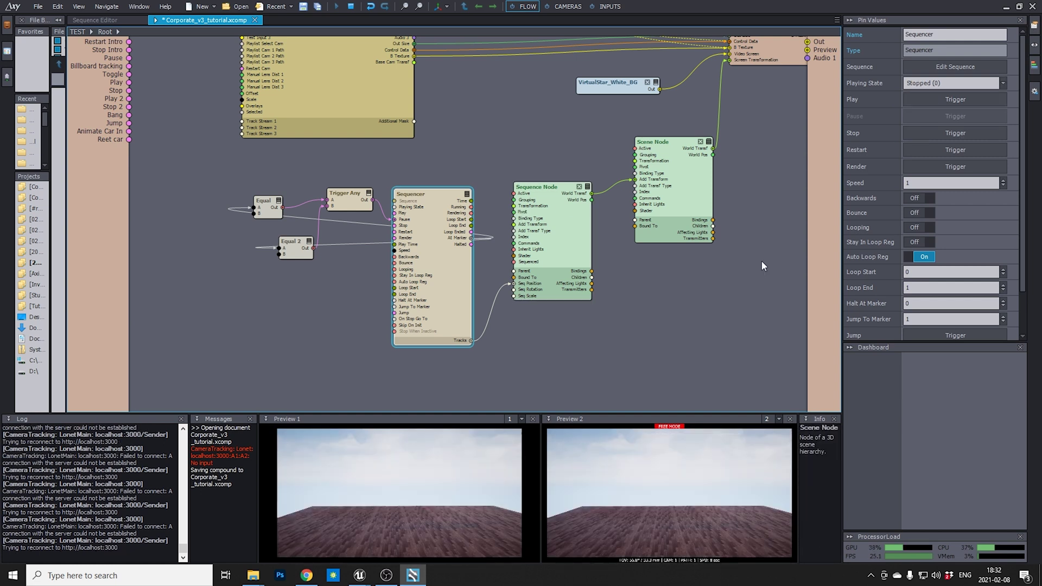